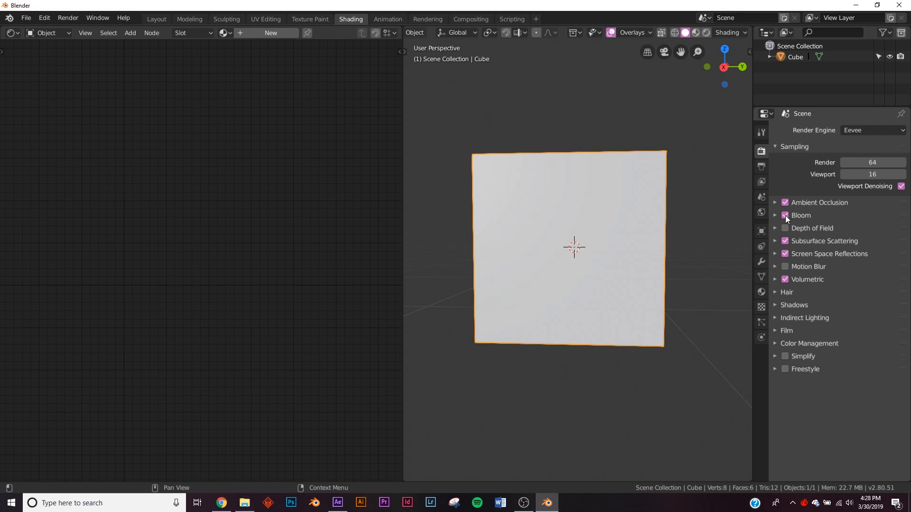
# - Expand the Volumetric render settings and choose a tile size of 4px
pyautogui.click(802, 279)
pyautogui.click(866, 320)
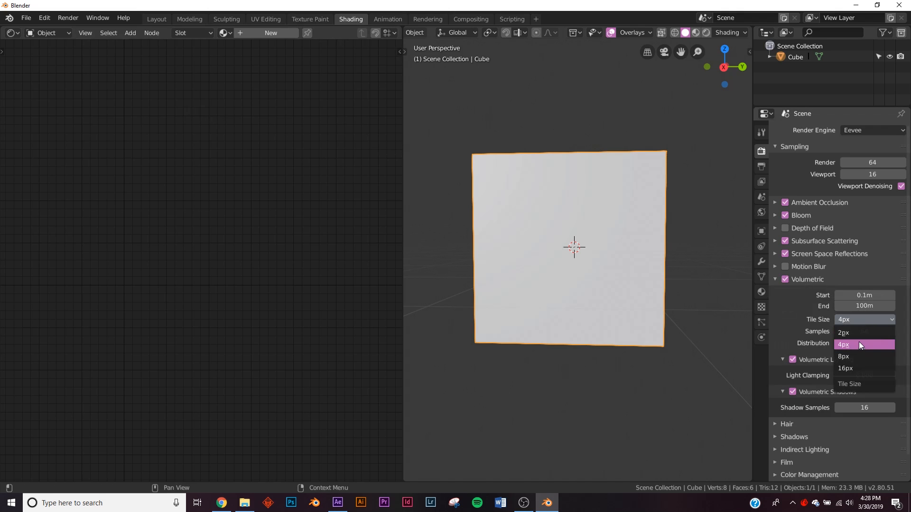
pyautogui.click(858, 344)
pyautogui.click(852, 324)
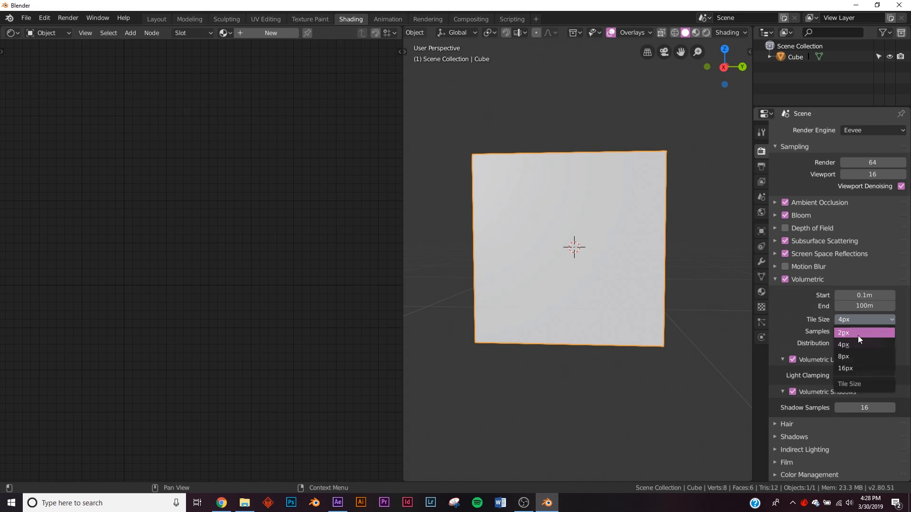
pyautogui.click(859, 345)
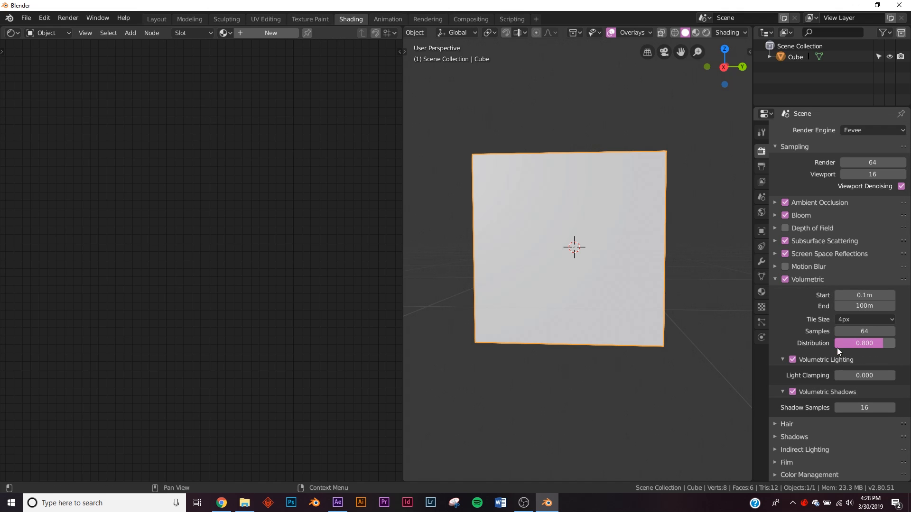
# - Turn Volumetric Shadows and Volumetric Lighting off and back on
pyautogui.click(794, 392)
pyautogui.click(793, 392)
pyautogui.click(793, 360)
pyautogui.click(793, 360)
# - Switch the 3D viewport to Rendered shading and view the cube from slightly above
pyautogui.scroll(3, 610, 258)
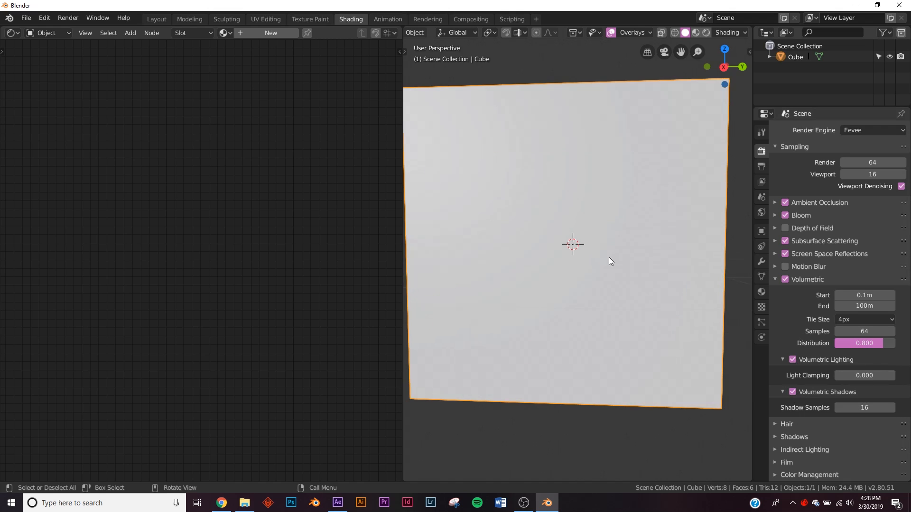
pyautogui.moveTo(610, 258); pyautogui.dragTo(611, 263, button='middle')
pyautogui.press('z')
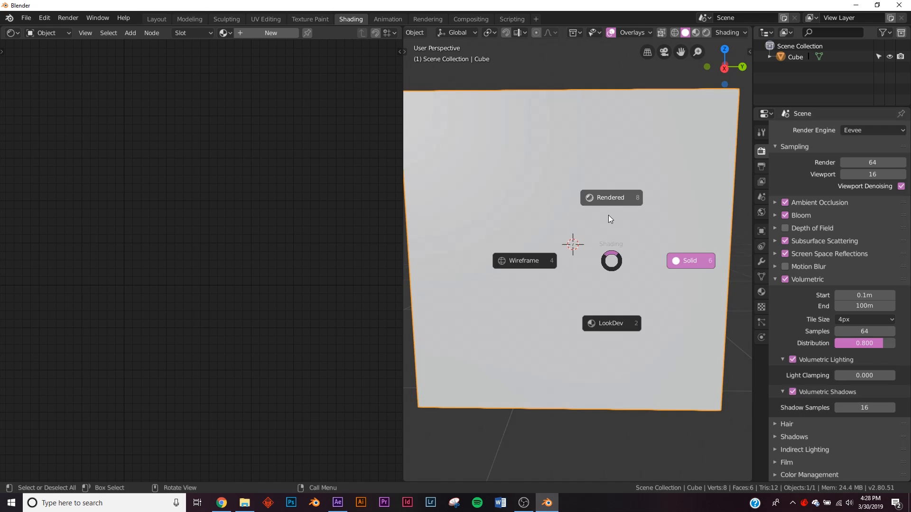
pyautogui.click(565, 224)
pyautogui.scroll(-4, 572, 229)
pyautogui.moveTo(572, 230); pyautogui.dragTo(591, 245, button='middle')
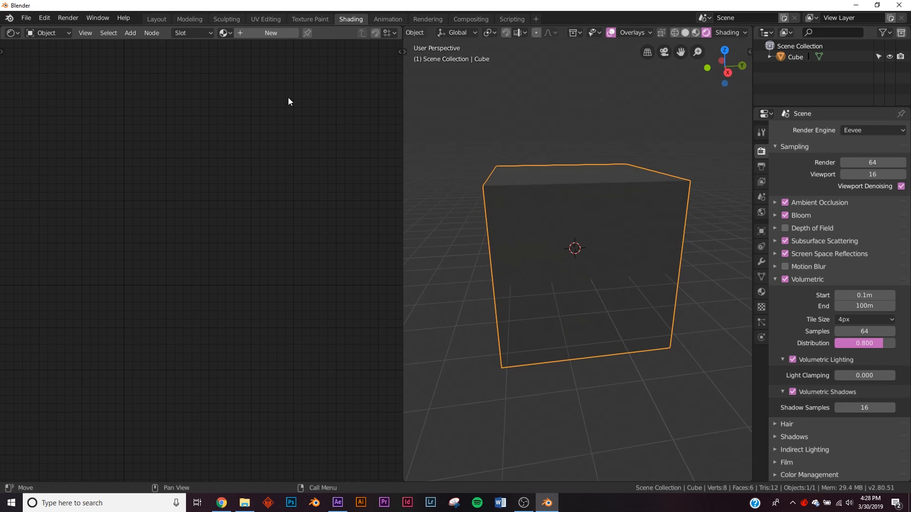
# - Create a new material for the cube and delete its default surface shader node
pyautogui.click(256, 33)
pyautogui.click(194, 169)
pyautogui.press('x')
# - Add a Principled Volume node and connect its Volume output to the Material Output's Volume input
pyautogui.hotkey('shift', 'a')
pyautogui.click(193, 167)
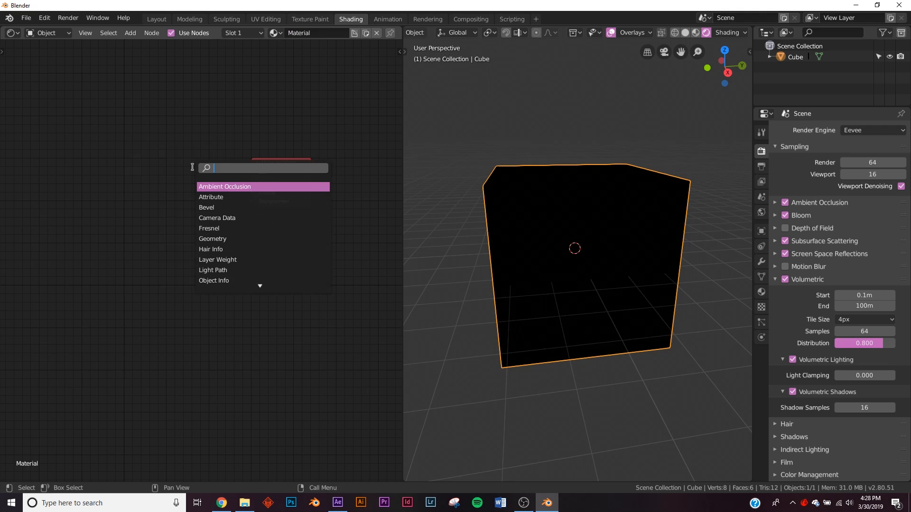
pyautogui.write('pr')
pyautogui.click(216, 196)
pyautogui.click(164, 190)
pyautogui.moveTo(251, 196); pyautogui.dragTo(246, 198)
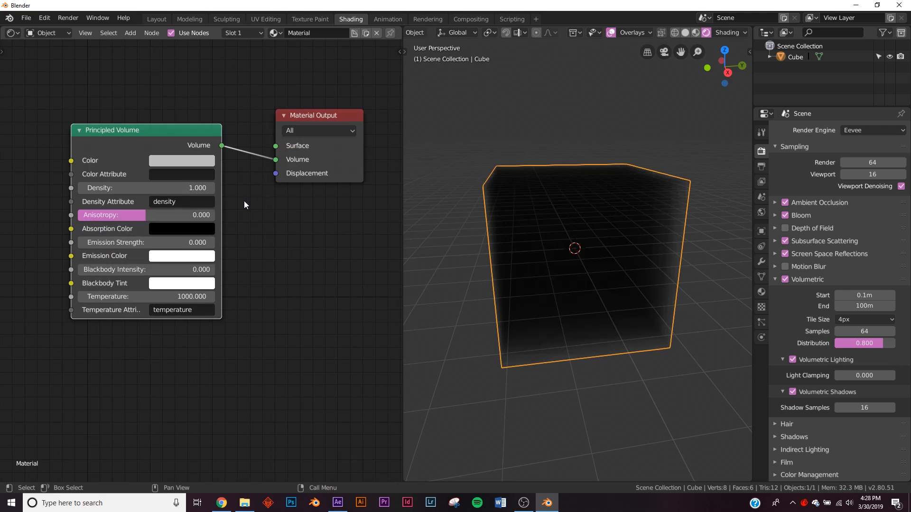
# - Raise the Principled Volume's Emission Strength to make the cube glow
pyautogui.scroll(3, 242, 209)
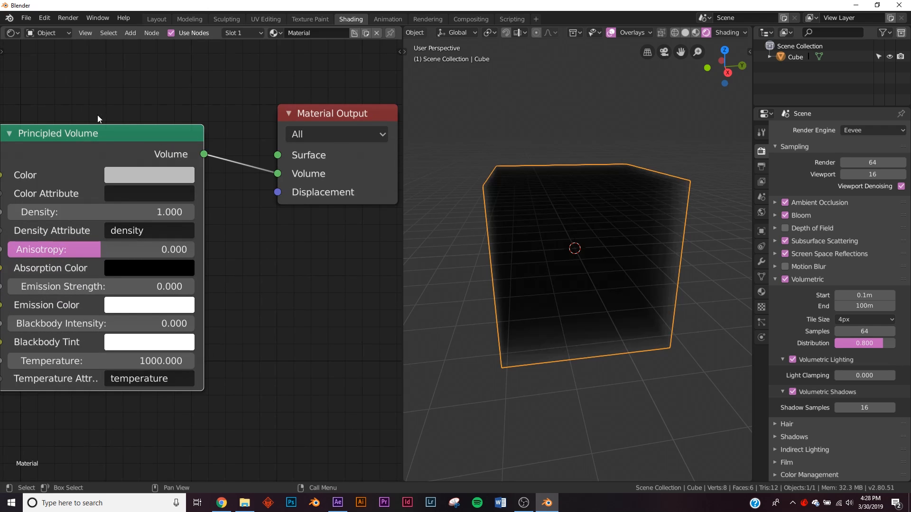
pyautogui.moveTo(123, 256); pyautogui.dragTo(212, 248, button='middle')
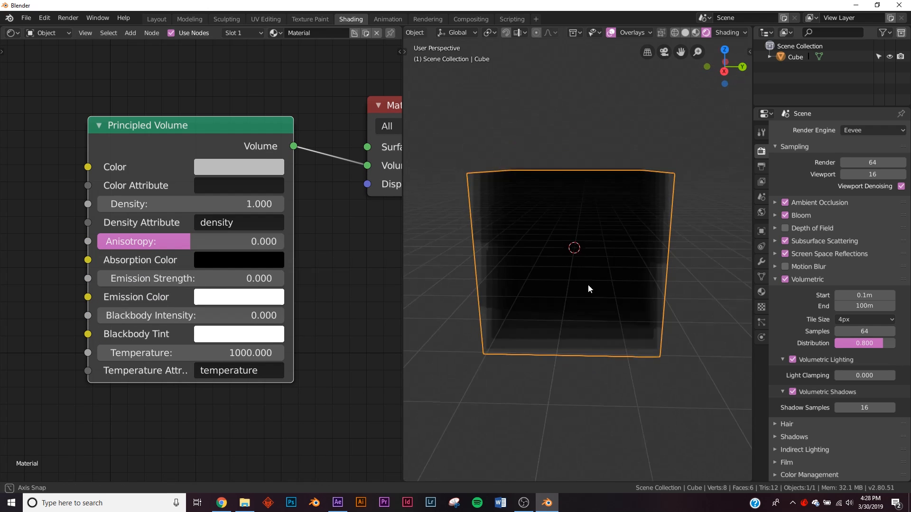
pyautogui.moveTo(178, 279)
pyautogui.mouseDown()
pyautogui.moveTo(216, 279)
pyautogui.moveTo(190, 279)
pyautogui.mouseUp()
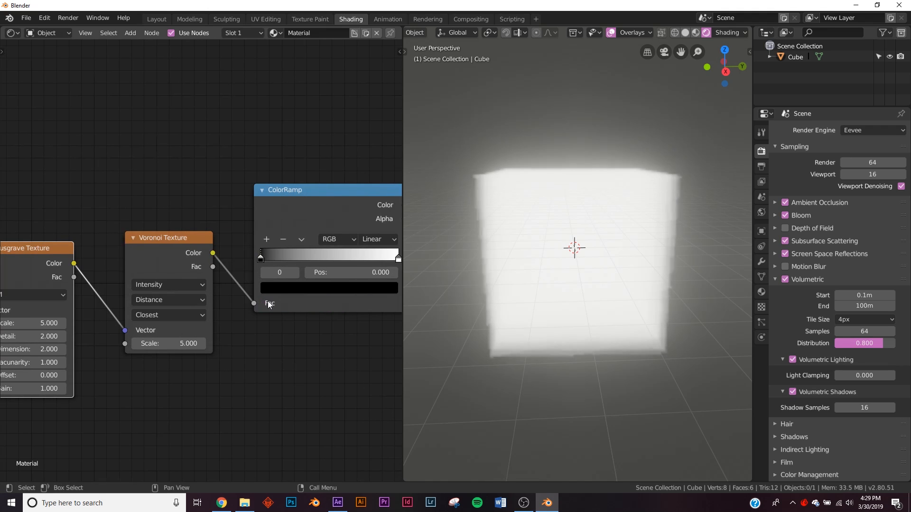
# - Connect the ColorRamp's Color output to both Emission Strength and Density of the Principled Volume node
pyautogui.moveTo(268, 301); pyautogui.dragTo(156, 327, button='middle')
pyautogui.moveTo(311, 260); pyautogui.dragTo(342, 255)
pyautogui.moveTo(293, 234); pyautogui.dragTo(210, 250, button='middle')
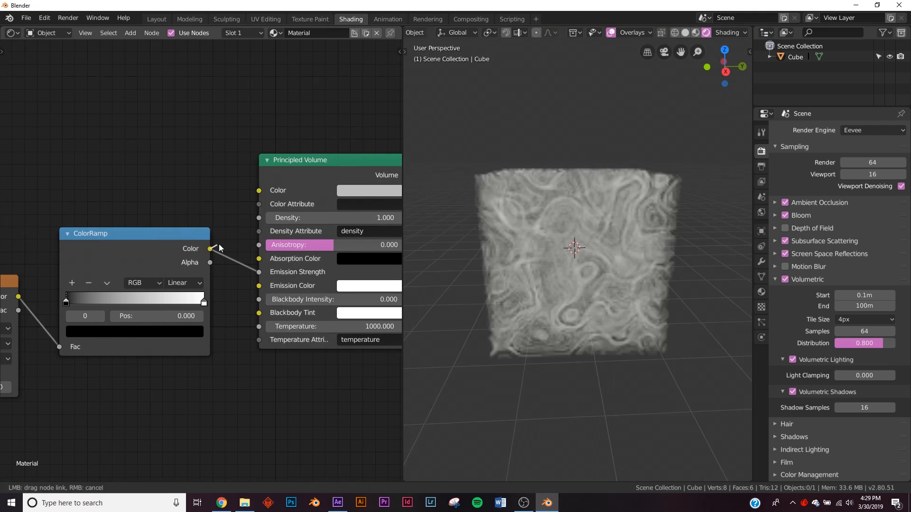
pyautogui.moveTo(261, 218); pyautogui.dragTo(259, 217)
# - Tighten the ColorRamp by moving the white stop to 0.669 and the black stop to 0.606
pyautogui.scroll(3, 569, 274)
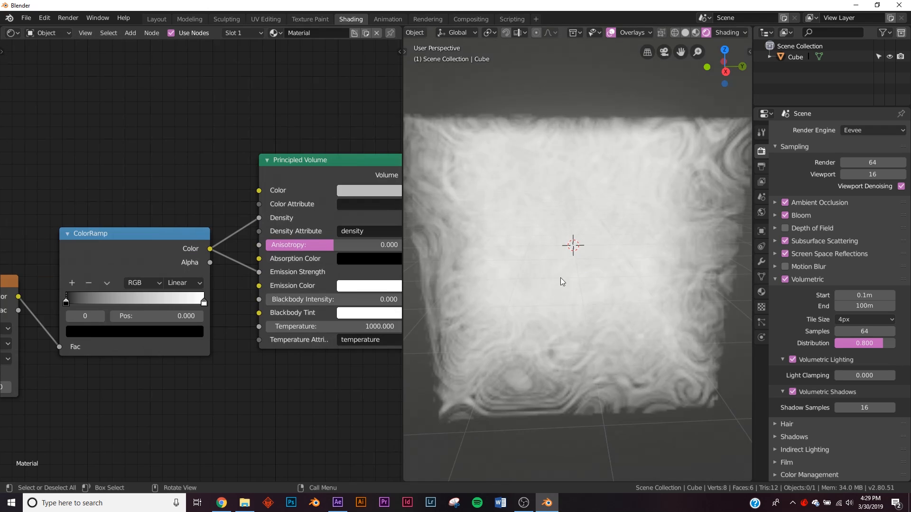
pyautogui.moveTo(203, 305); pyautogui.dragTo(159, 304)
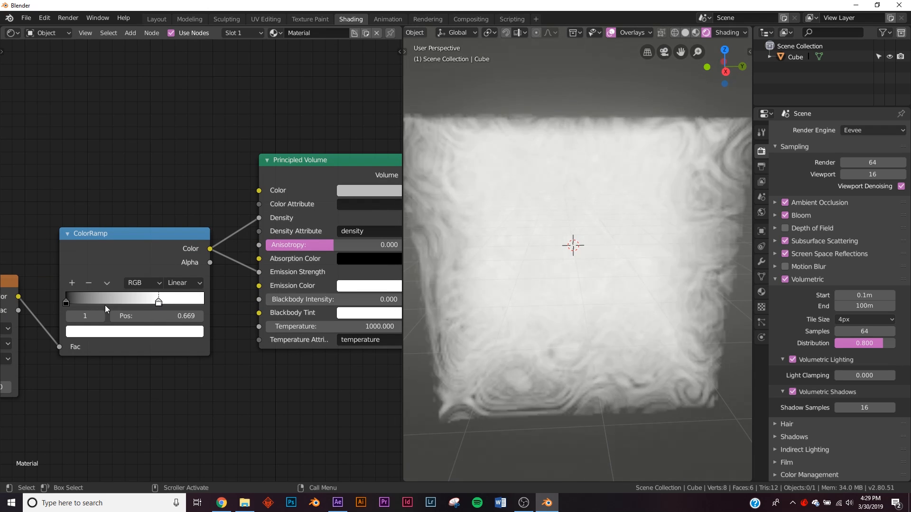
pyautogui.moveTo(65, 303); pyautogui.dragTo(150, 304)
pyautogui.scroll(2, 565, 299)
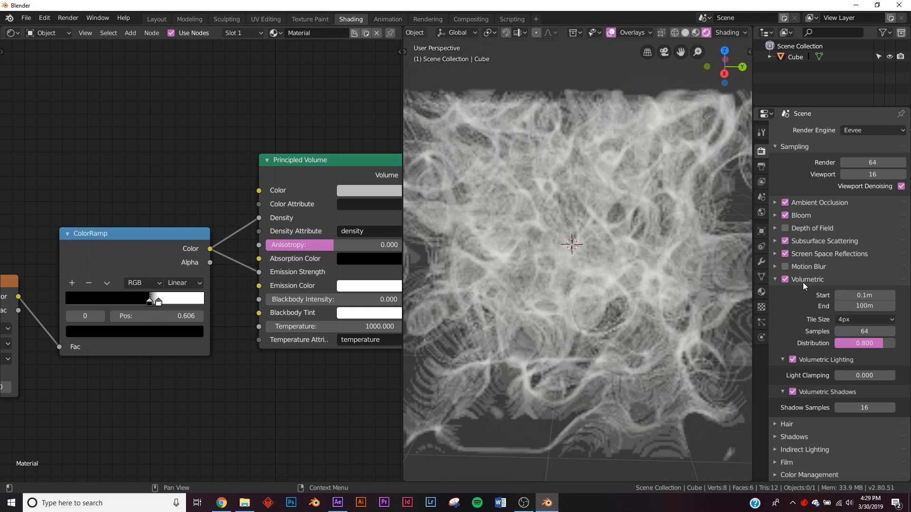
# - Set the volumetric tile size to 2px for a finer preview
pyautogui.click(847, 320)
pyautogui.click(848, 333)
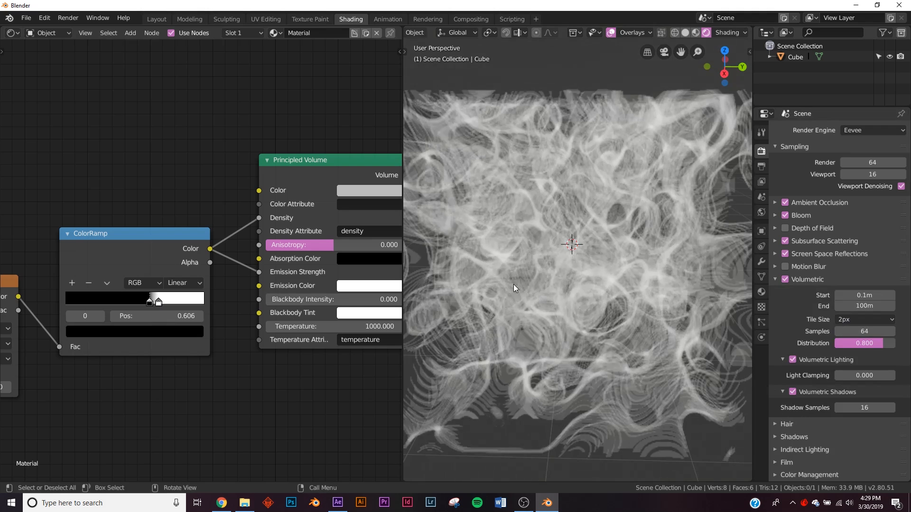
pyautogui.scroll(3, 543, 274)
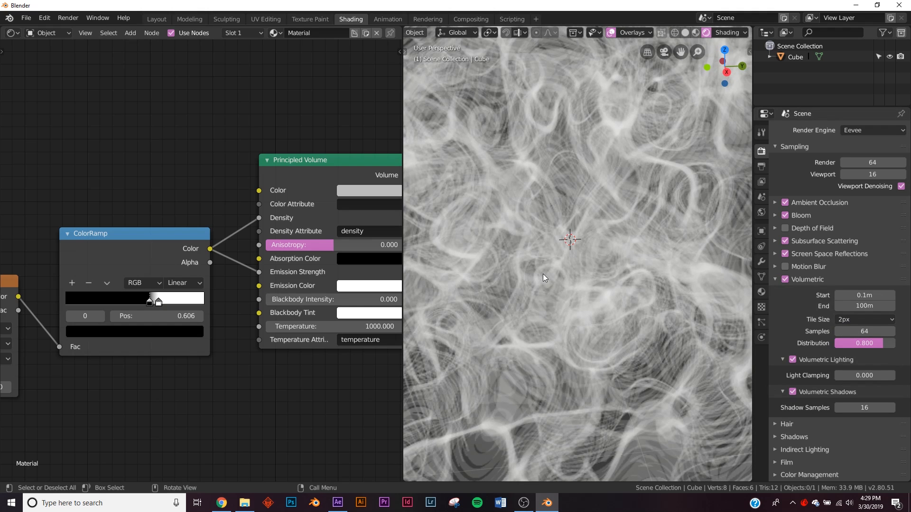
# - Try different ColorRamp stop spacings and leave the white stop at position 0.697
pyautogui.scroll(4, 161, 306)
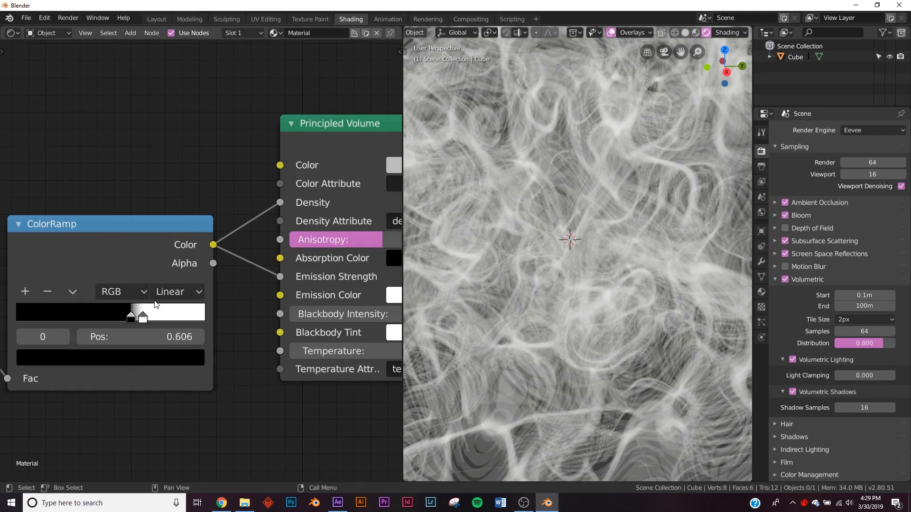
pyautogui.click(257, 265)
pyautogui.moveTo(254, 267); pyautogui.dragTo(353, 268)
pyautogui.click(248, 266)
pyautogui.moveTo(249, 266)
pyautogui.mouseDown()
pyautogui.moveTo(295, 264)
pyautogui.moveTo(242, 265)
pyautogui.mouseUp()
pyautogui.moveTo(307, 264); pyautogui.dragTo(283, 267)
pyautogui.moveTo(224, 265)
pyautogui.mouseDown()
pyautogui.moveTo(277, 267)
pyautogui.moveTo(242, 269)
pyautogui.mouseUp()
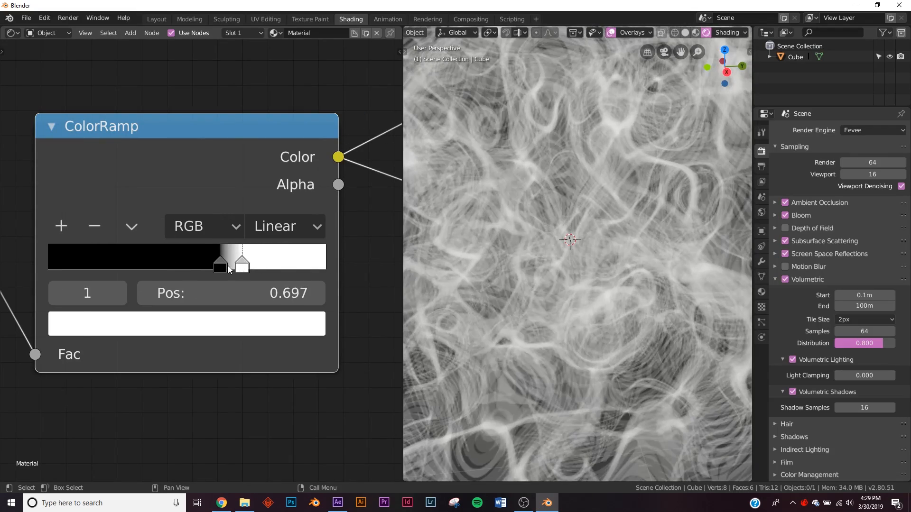
# - Set the Musgrave Texture's Detail to 0.600
pyautogui.scroll(-2, 228, 268)
pyautogui.moveTo(225, 268); pyautogui.dragTo(384, 253, button='middle')
pyautogui.scroll(-3, 143, 264)
pyautogui.moveTo(95, 256); pyautogui.dragTo(312, 230, button='middle')
pyautogui.scroll(5, 157, 262)
pyautogui.moveTo(200, 280); pyautogui.dragTo(278, 232, button='middle')
pyautogui.scroll(-1, 280, 229)
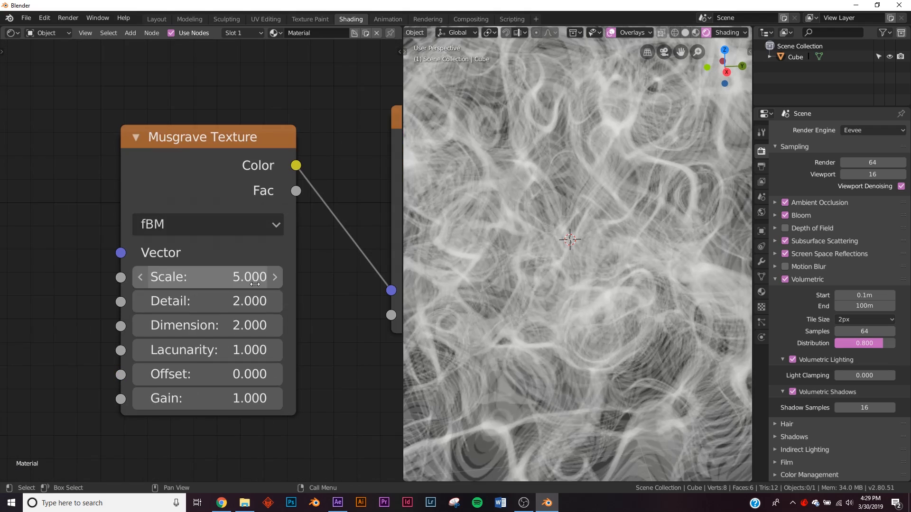
pyautogui.moveTo(255, 301); pyautogui.dragTo(221, 302)
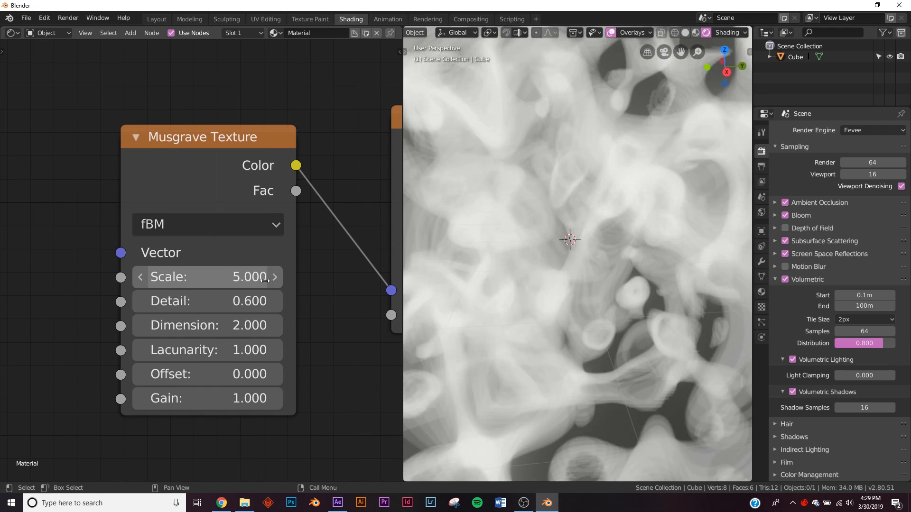
# - Set the Musgrave Texture's Scale to -4.400
pyautogui.moveTo(189, 278); pyautogui.dragTo(157, 284, button='middle')
pyautogui.scroll(-3, 536, 287)
pyautogui.scroll(2, 536, 287)
pyautogui.scroll(1, 200, 259)
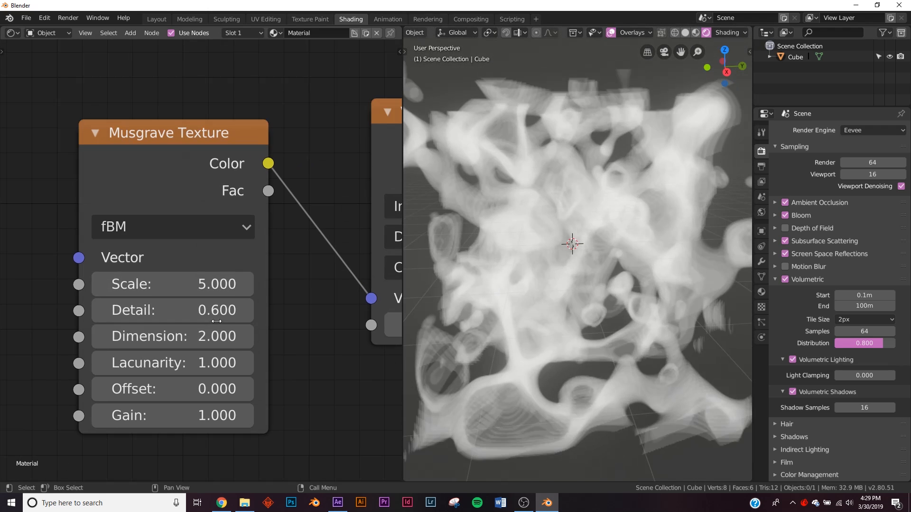
pyautogui.moveTo(204, 284); pyautogui.dragTo(178, 284)
# - Set the Voronoi Texture's Scale to 5.700 and inspect the volume from another angle
pyautogui.moveTo(389, 345); pyautogui.dragTo(295, 349, button='middle')
pyautogui.moveTo(327, 330)
pyautogui.mouseDown()
pyautogui.moveTo(343, 329)
pyautogui.moveTo(297, 330)
pyautogui.moveTo(315, 330)
pyautogui.mouseUp()
pyautogui.moveTo(381, 336); pyautogui.dragTo(296, 332, button='middle')
pyautogui.moveTo(297, 333); pyautogui.dragTo(314, 333)
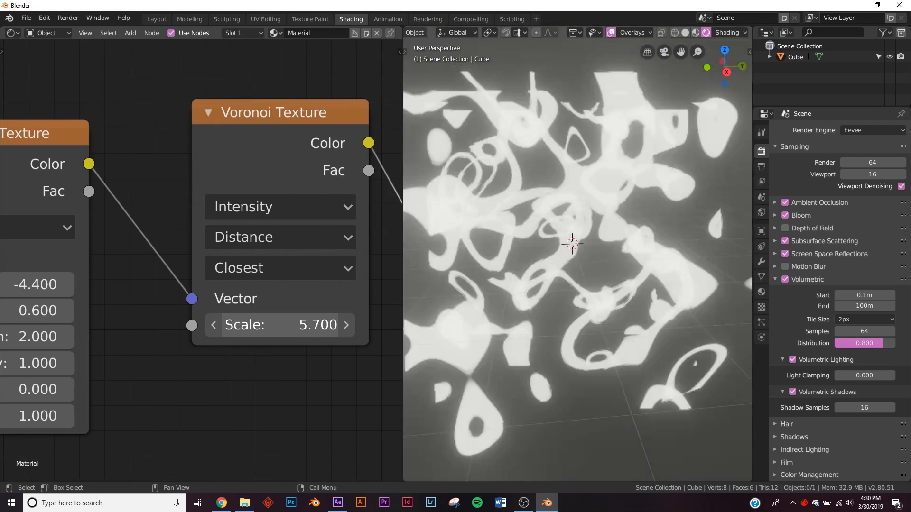
pyautogui.moveTo(574, 263)
pyautogui.mouseDown(button='middle')
pyautogui.moveTo(563, 289)
pyautogui.moveTo(569, 255)
pyautogui.mouseUp(button='middle')
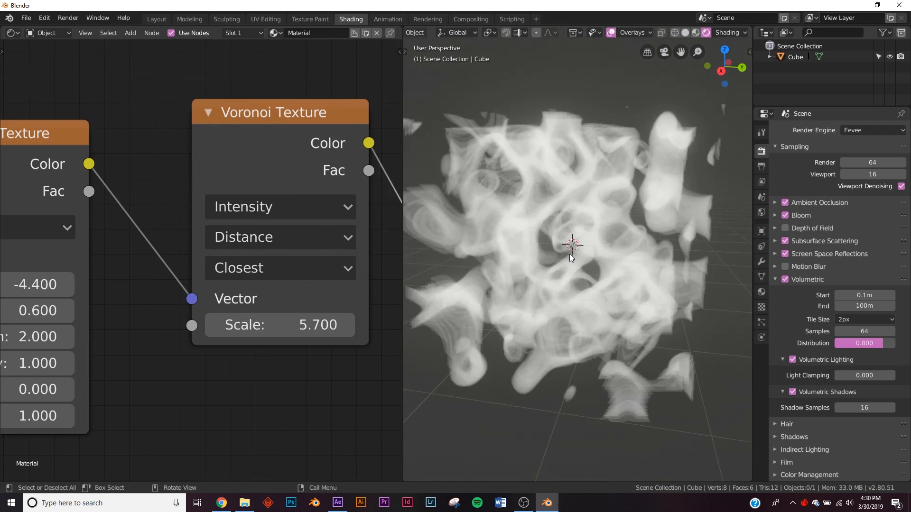
pyautogui.scroll(2, 570, 255)
# - Add a second ColorRamp node and place it below the existing ColorRamp
pyautogui.moveTo(294, 231); pyautogui.dragTo(88, 247, button='middle')
pyautogui.scroll(-5, 88, 248)
pyautogui.moveTo(247, 275); pyautogui.dragTo(154, 267, button='middle')
pyautogui.scroll(-2, 154, 267)
pyautogui.scroll(-2, 201, 261)
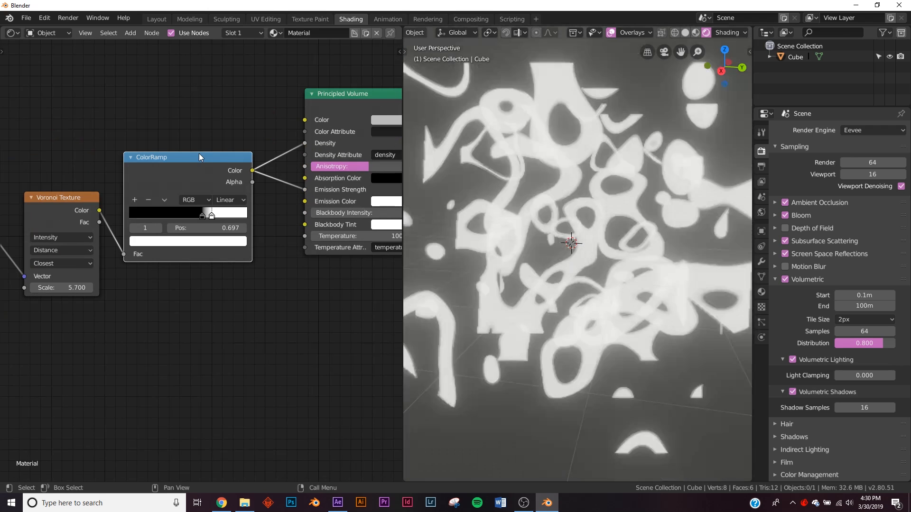
pyautogui.hotkey('shift', 'a')
pyautogui.click(167, 326)
pyautogui.write('col')
pyautogui.press('Return')
pyautogui.click(135, 257)
pyautogui.moveTo(186, 263); pyautogui.dragTo(184, 285)
# - Change the black stop of the second ColorRamp to a bright, saturated blue
pyautogui.scroll(5, 186, 290)
pyautogui.moveTo(186, 289); pyautogui.dragTo(142, 174, button='middle')
pyautogui.scroll(2, 247, 270)
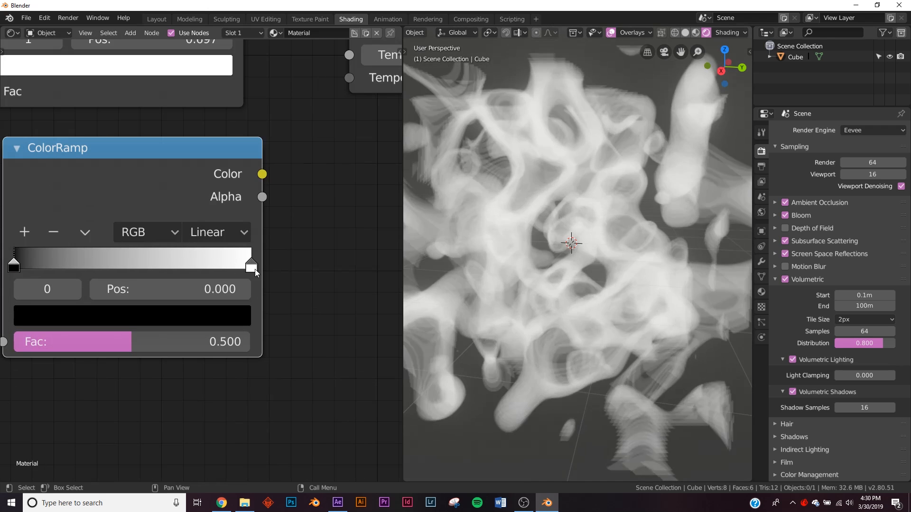
pyautogui.click(189, 314)
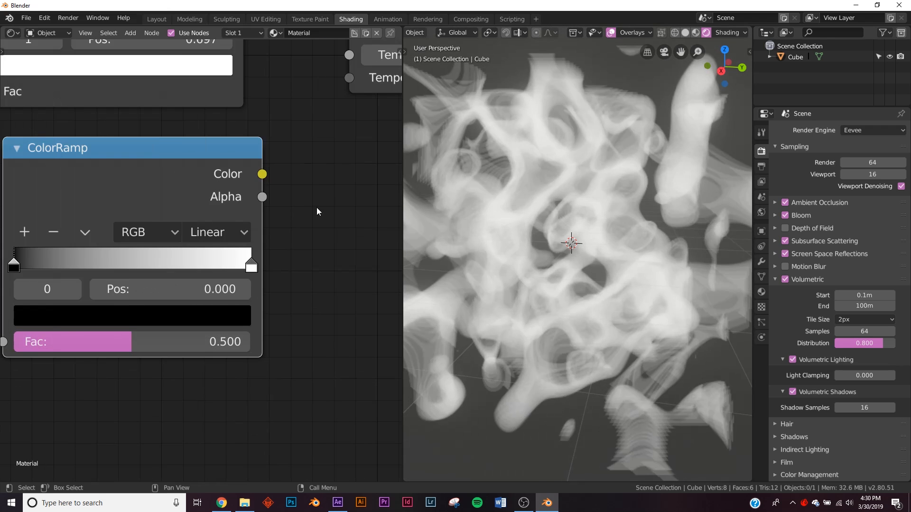
pyautogui.scroll(-2, 271, 283)
pyautogui.click(229, 330)
pyautogui.moveTo(232, 142); pyautogui.dragTo(229, 101)
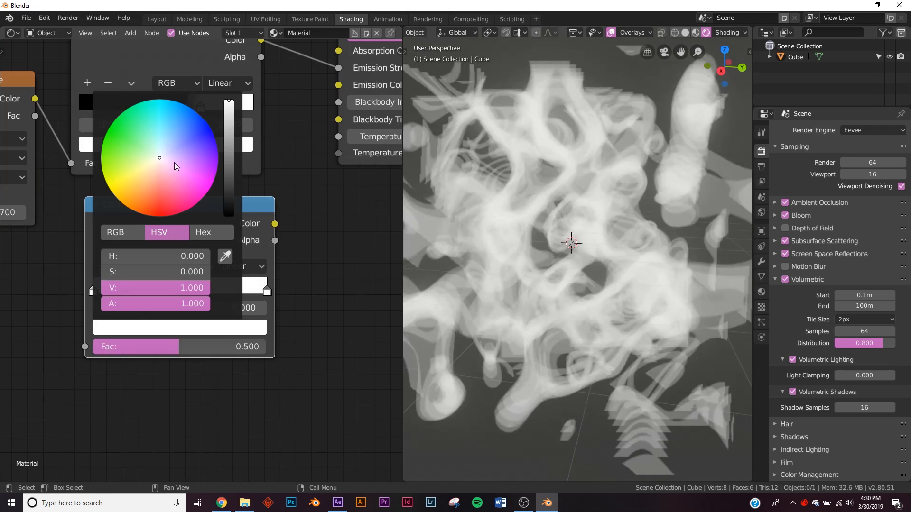
pyautogui.click(203, 130)
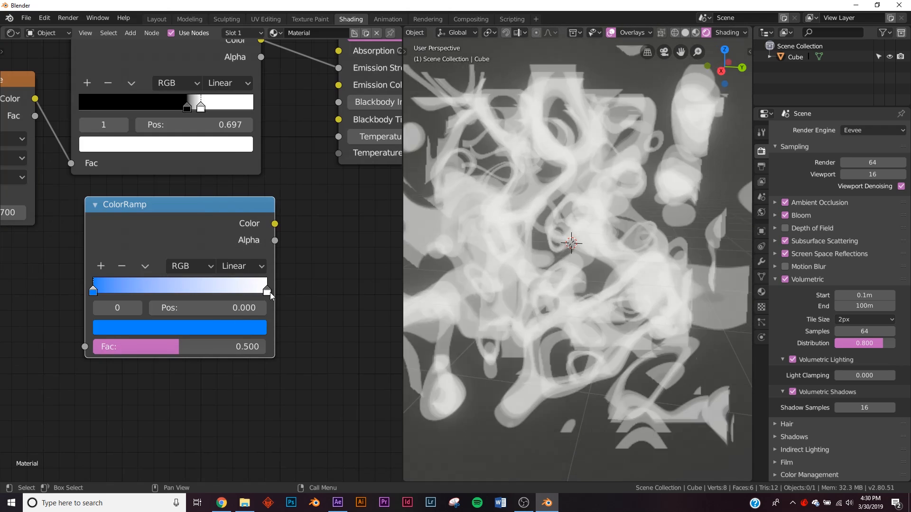
# - Change the white stop of the second ColorRamp to a saturated orange-red
pyautogui.click(268, 292)
pyautogui.click(213, 327)
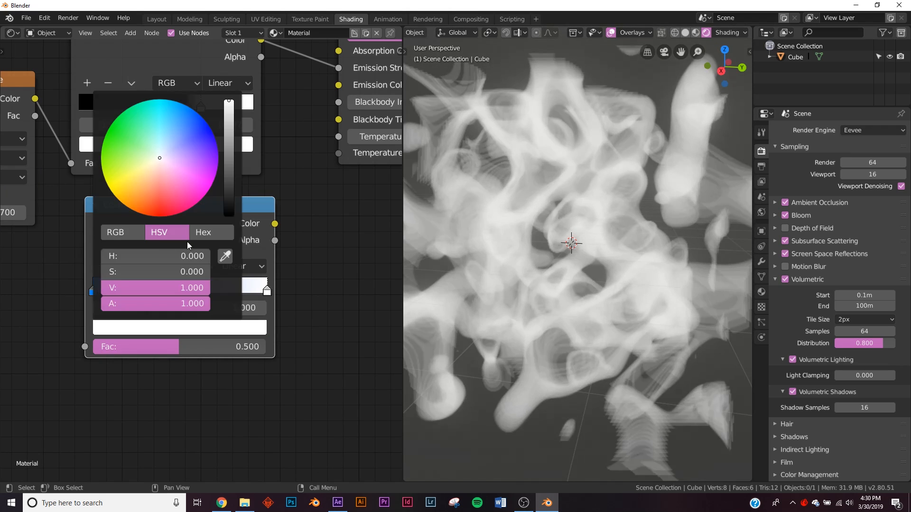
pyautogui.click(147, 210)
# - Connect the second ColorRamp's Color output to Emission Color, and the Voronoi Texture's Color output to that ramp's Fac input
pyautogui.moveTo(302, 218); pyautogui.dragTo(183, 331, button='middle')
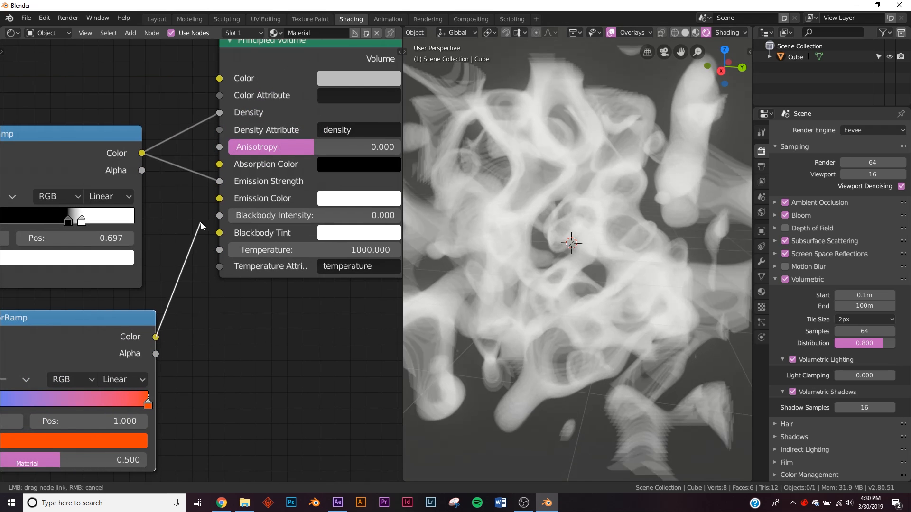
pyautogui.moveTo(220, 203); pyautogui.dragTo(219, 199)
pyautogui.moveTo(170, 328); pyautogui.dragTo(276, 301, button='middle')
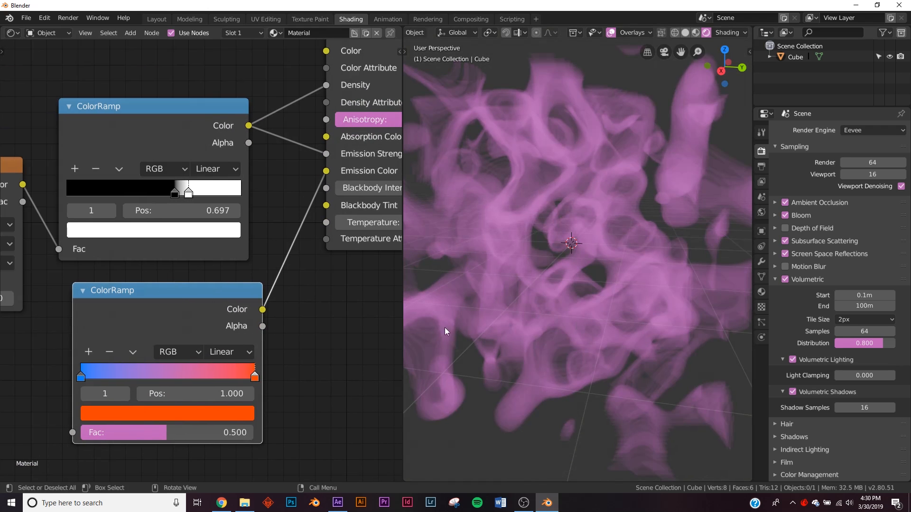
pyautogui.moveTo(80, 271); pyautogui.dragTo(202, 272, button='middle')
pyautogui.scroll(-4, 202, 272)
pyautogui.moveTo(161, 210); pyautogui.dragTo(198, 391)
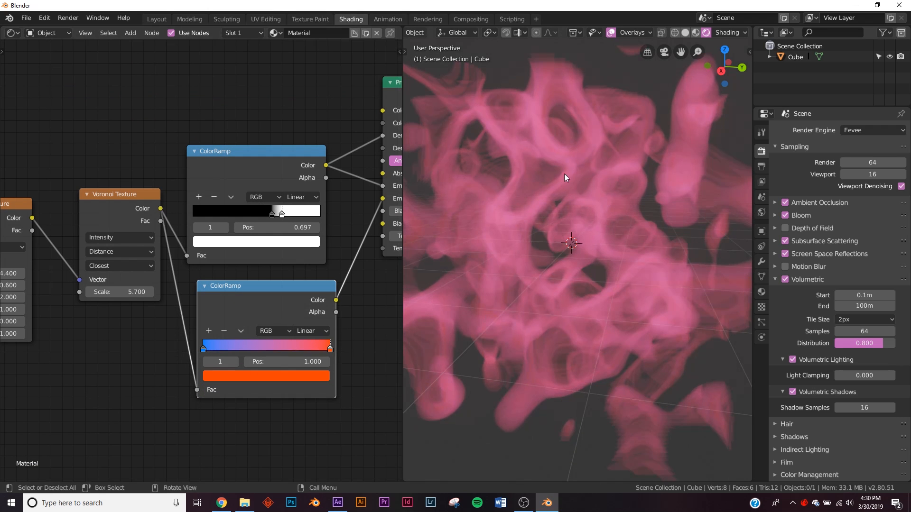
# - Move the blue stop of the second ColorRamp to position 0.449
pyautogui.scroll(3, 198, 278)
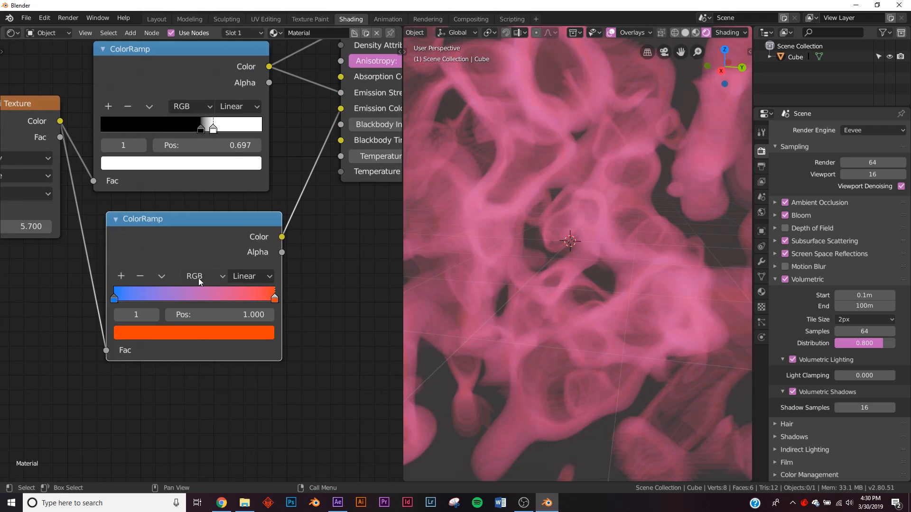
pyautogui.moveTo(91, 310); pyautogui.dragTo(182, 310)
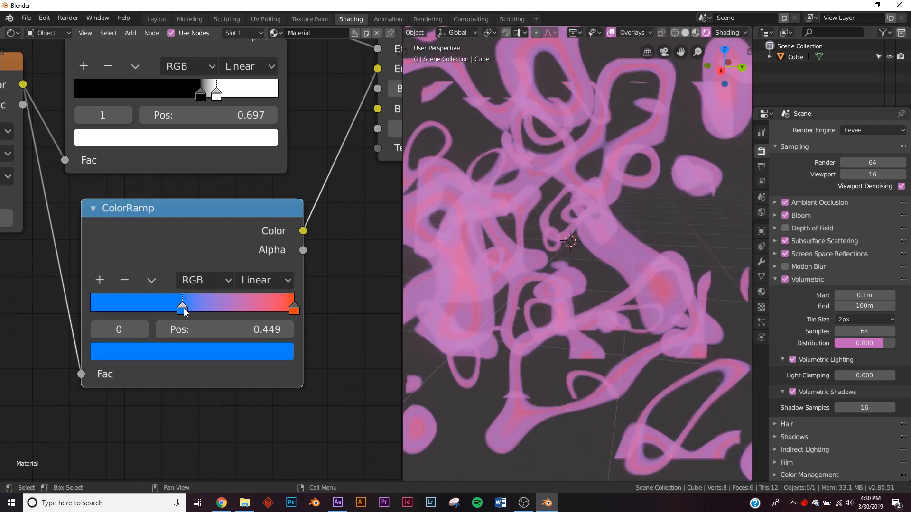
# - Move the orange-red stop of the second ColorRamp to position 0.756
pyautogui.moveTo(285, 312)
pyautogui.mouseDown()
pyautogui.moveTo(205, 315)
pyautogui.moveTo(260, 319)
pyautogui.moveTo(233, 311)
pyautogui.moveTo(271, 306)
pyautogui.mouseUp()
pyautogui.click(259, 312)
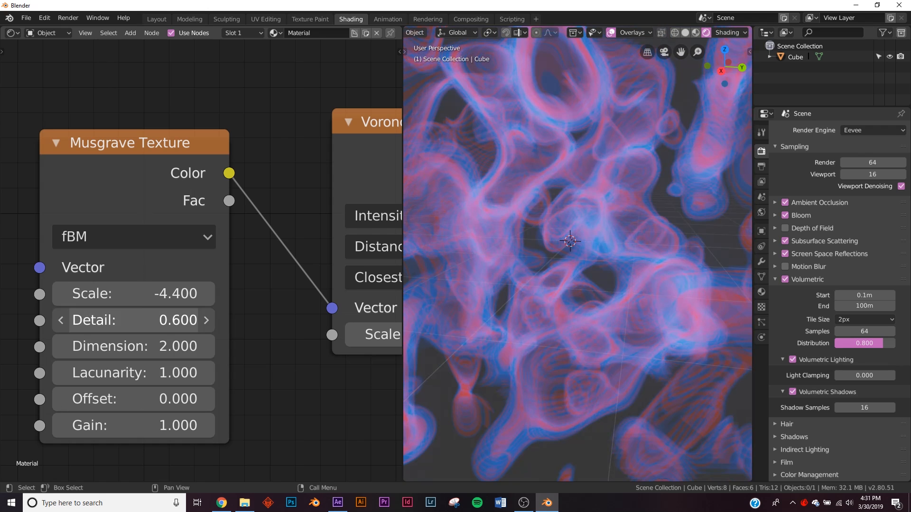
# - Set the Musgrave Texture's Detail to 0.400 and its Scale to -5.000
pyautogui.moveTo(161, 321)
pyautogui.mouseDown()
pyautogui.moveTo(142, 321)
pyautogui.moveTo(160, 328)
pyautogui.mouseUp()
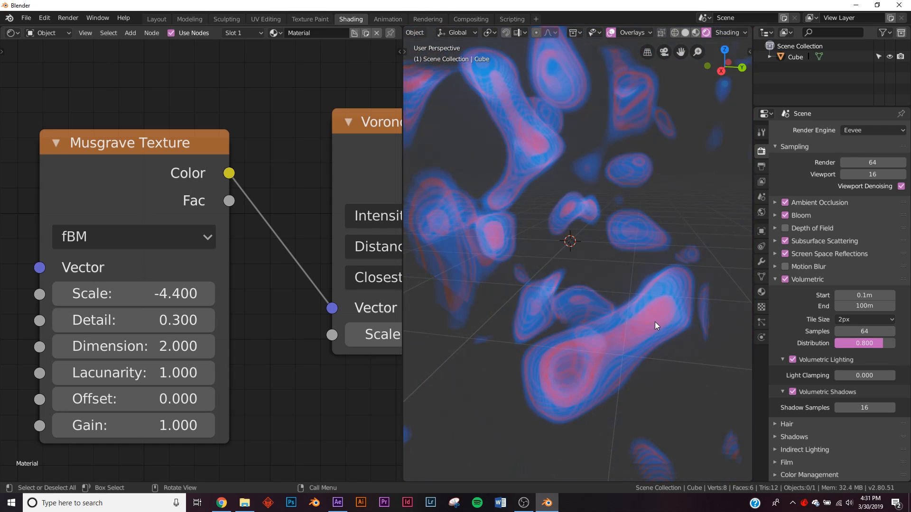
pyautogui.click(204, 321)
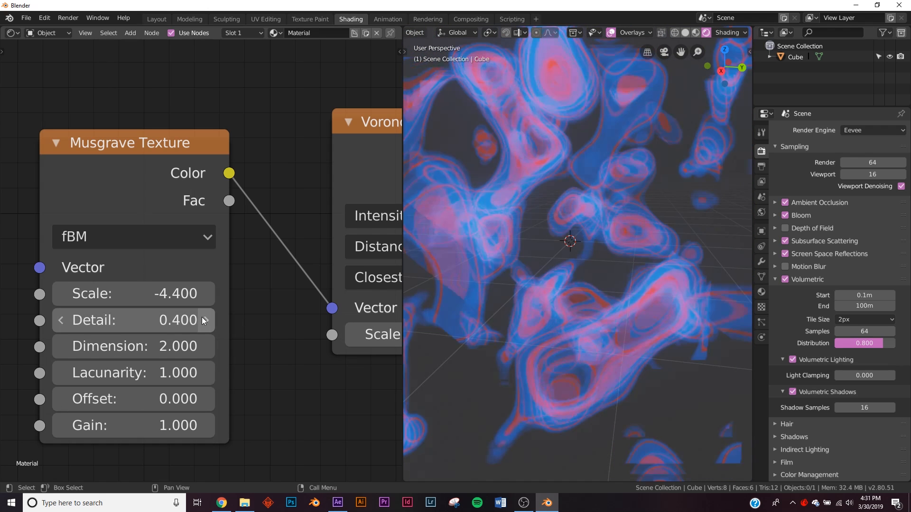
pyautogui.moveTo(585, 282)
pyautogui.mouseDown(button='middle')
pyautogui.moveTo(670, 347)
pyautogui.moveTo(544, 304)
pyautogui.moveTo(580, 294)
pyautogui.mouseUp(button='middle')
pyautogui.scroll(-2, 545, 305)
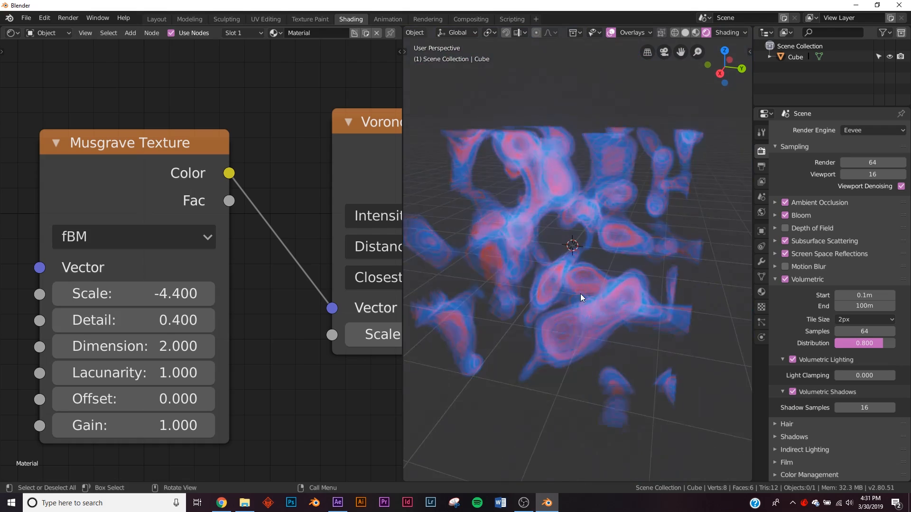
pyautogui.scroll(1, 579, 294)
pyautogui.moveTo(143, 294); pyautogui.dragTo(120, 294)
pyautogui.scroll(2, 597, 264)
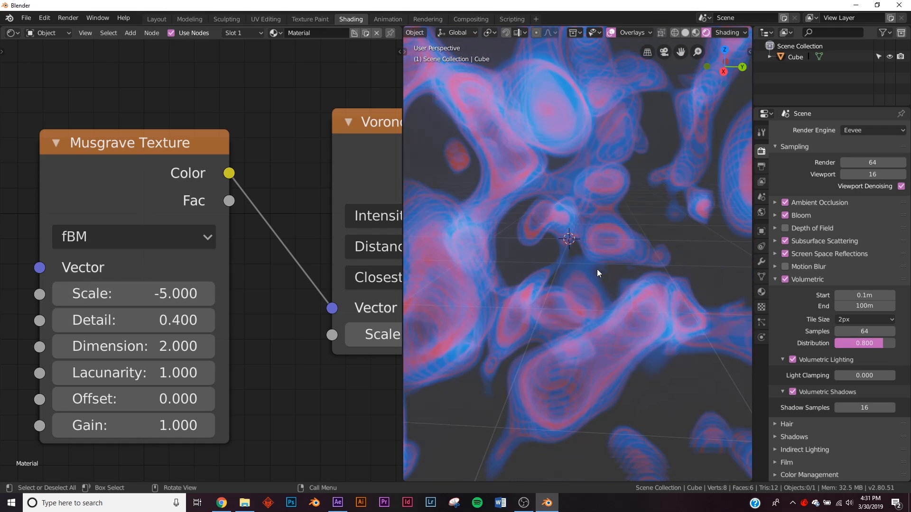
# - Change the World background colour to black
pyautogui.scroll(-4, 608, 293)
pyautogui.scroll(4, 597, 289)
pyautogui.scroll(-3, 597, 289)
pyautogui.moveTo(597, 289); pyautogui.dragTo(594, 282, button='middle')
pyautogui.scroll(-3, 308, 290)
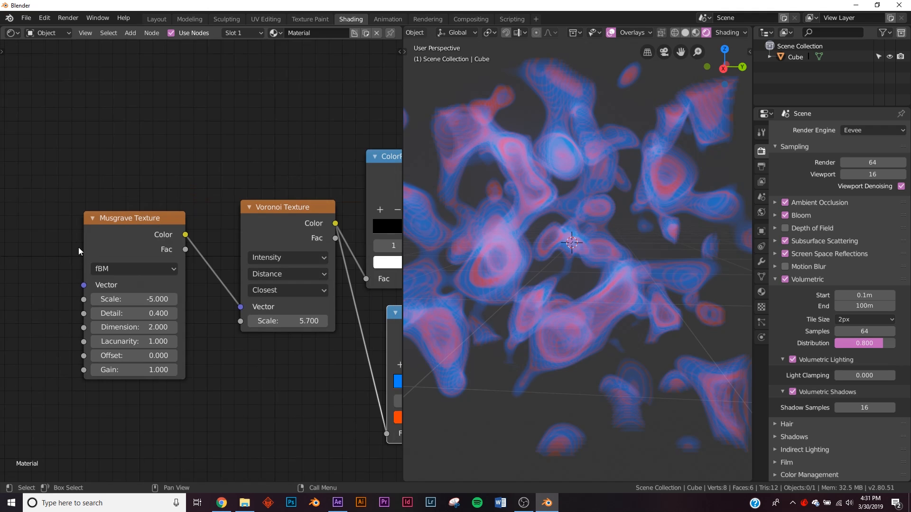
pyautogui.moveTo(281, 275); pyautogui.dragTo(14, 288, button='middle')
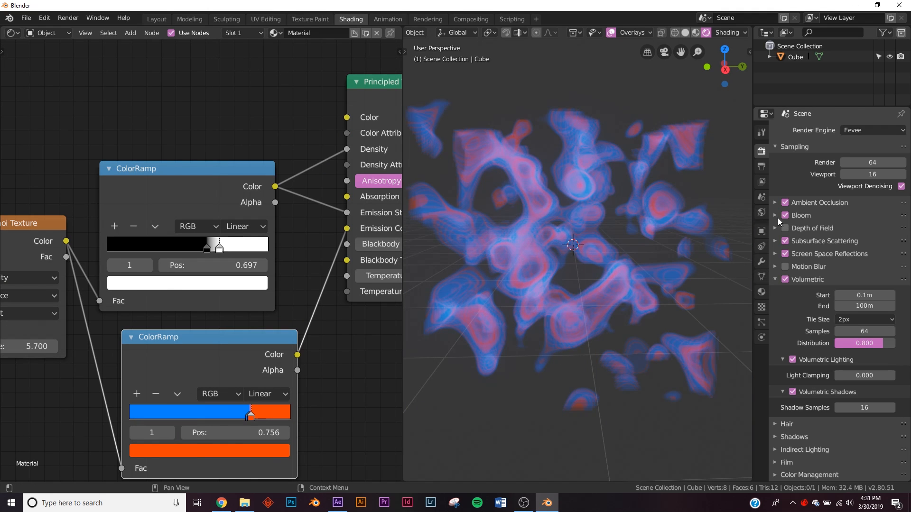
pyautogui.click(761, 212)
pyautogui.click(872, 199)
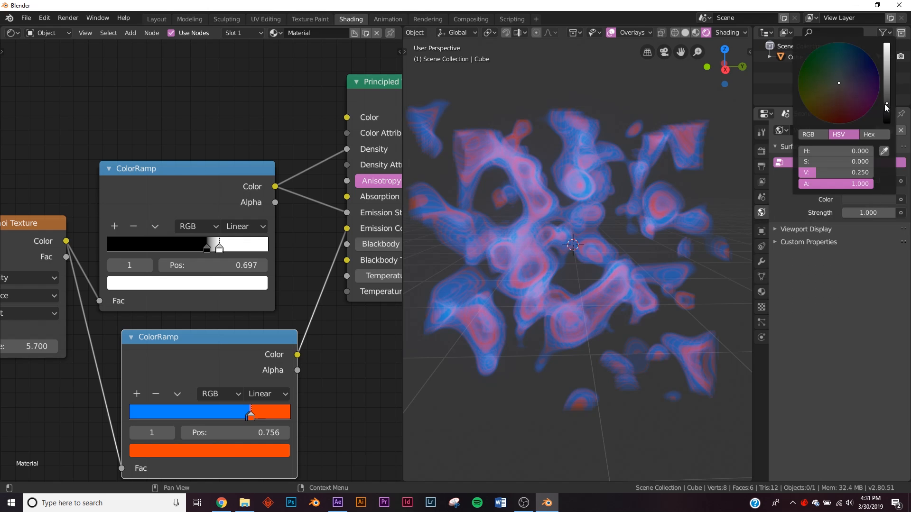
pyautogui.moveTo(886, 107); pyautogui.dragTo(886, 122)
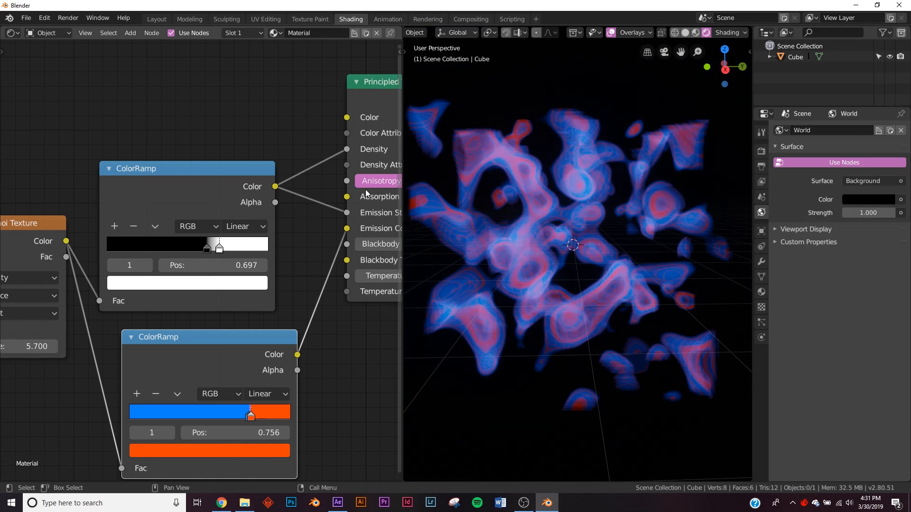
# - Switch to the Layout workspace, set the viewport to Rendered shading and add a camera
pyautogui.click(157, 19)
pyautogui.press('z')
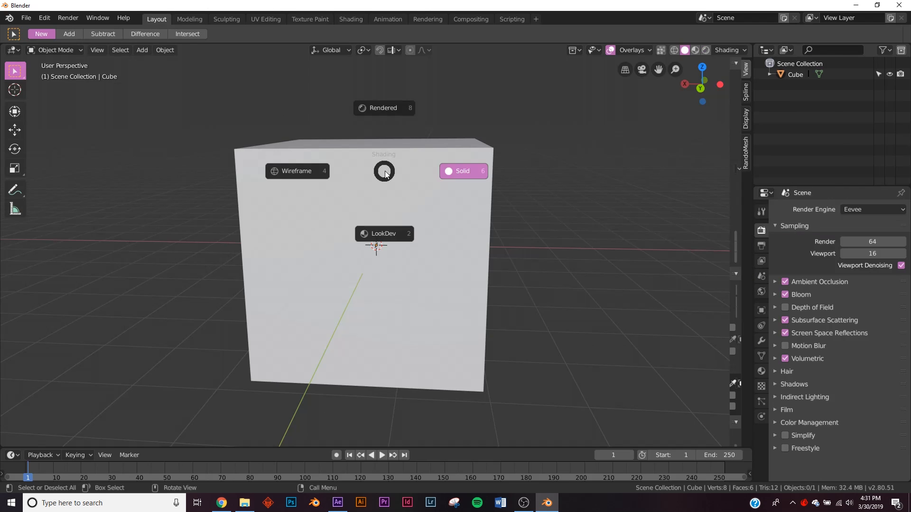
pyautogui.click(384, 111)
pyautogui.hotkey('shift', 'a')
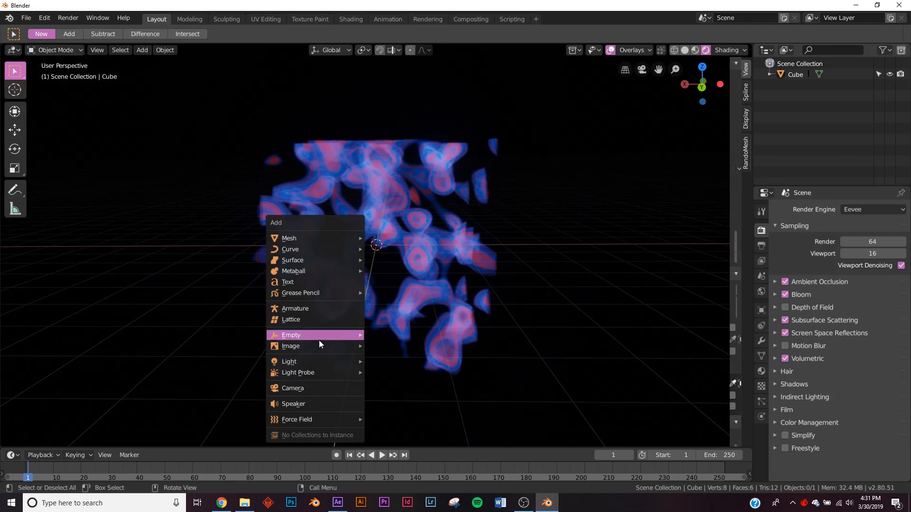
pyautogui.click(304, 388)
pyautogui.scroll(3, 373, 245)
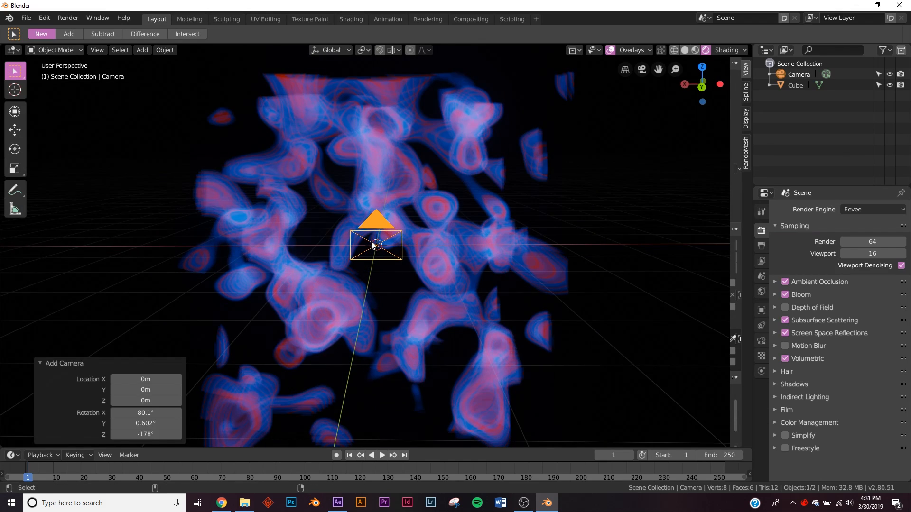
# - Align the new camera to the current view and move it along its local Z axis
pyautogui.press('ctrl+alt+KP_0')
pyautogui.press('g')
pyautogui.press('z')
pyautogui.press('z')
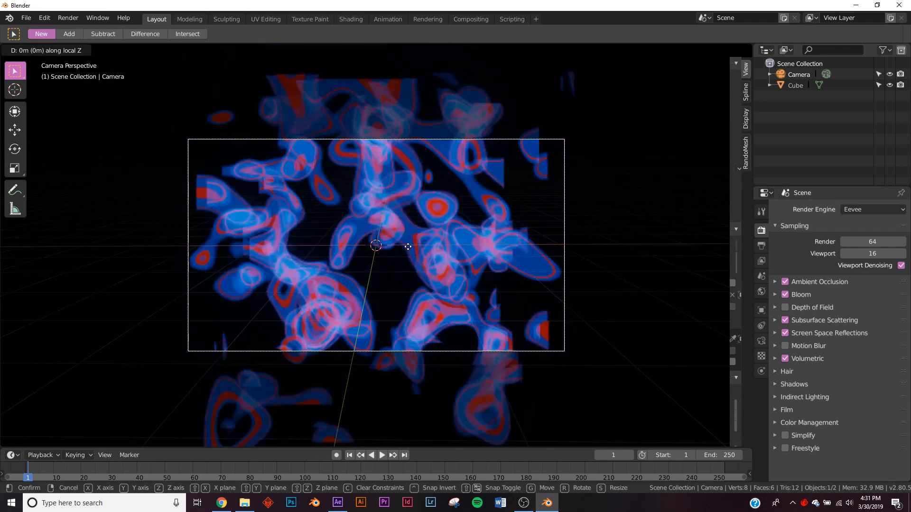
pyautogui.click(403, 223)
# - Return to the Shading workspace, look through the camera and select the volumetric cube
pyautogui.click(351, 20)
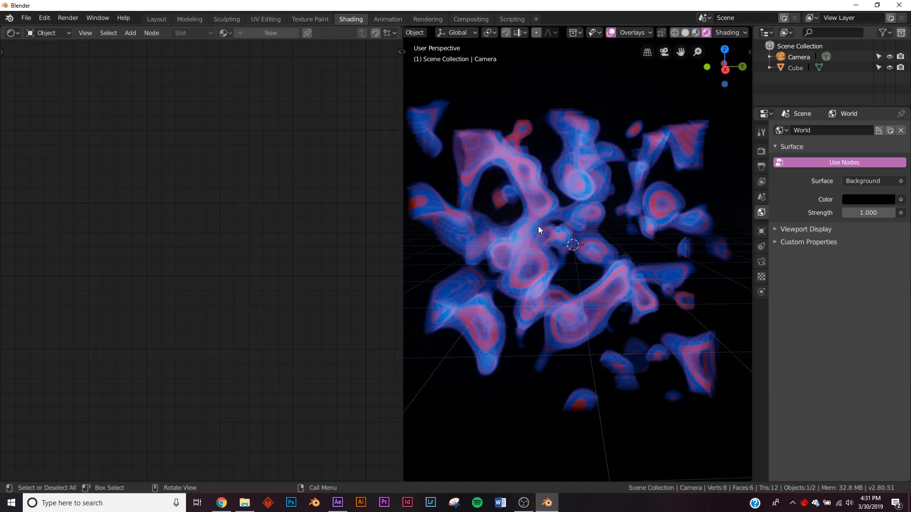
pyautogui.press('KP_0')
pyautogui.scroll(2, 540, 230)
pyautogui.click(543, 314)
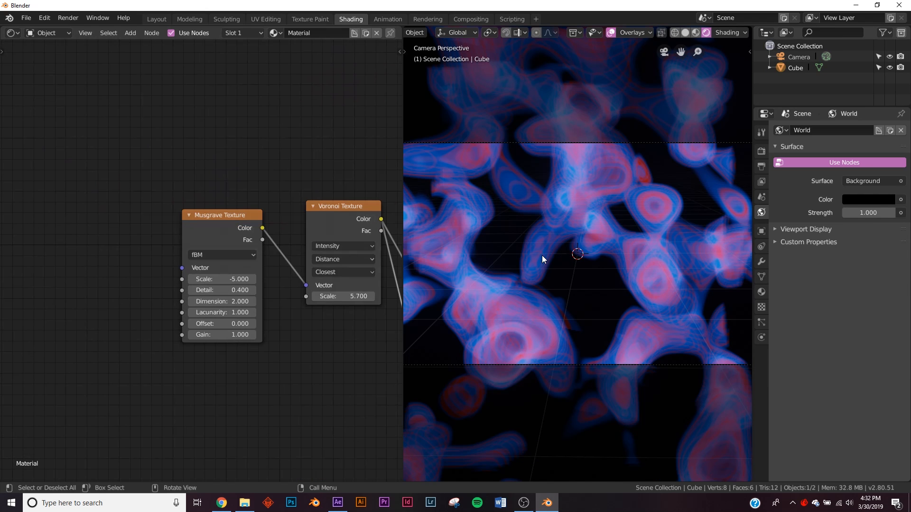
# - Add a Mapping node and a Texture Coordinate node ahead of the Musgrave Texture
pyautogui.click(143, 232)
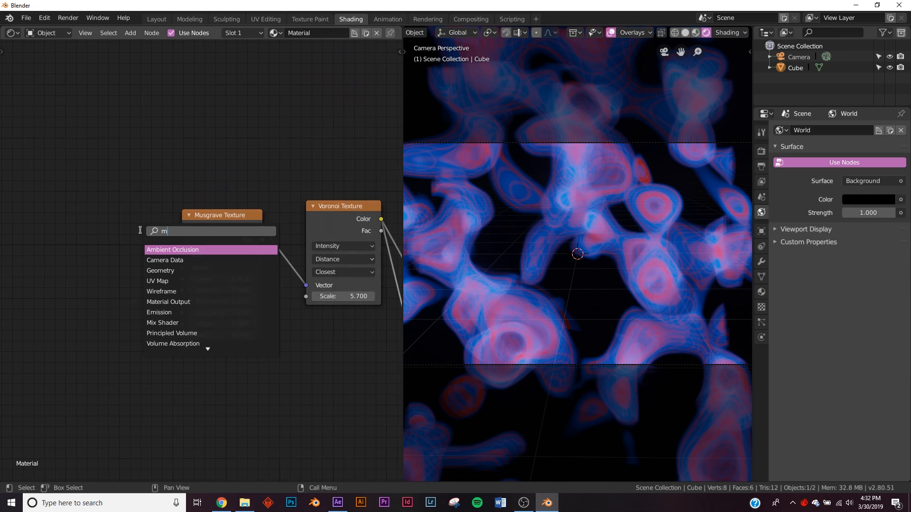
pyautogui.click(156, 260)
pyautogui.click(388, 222)
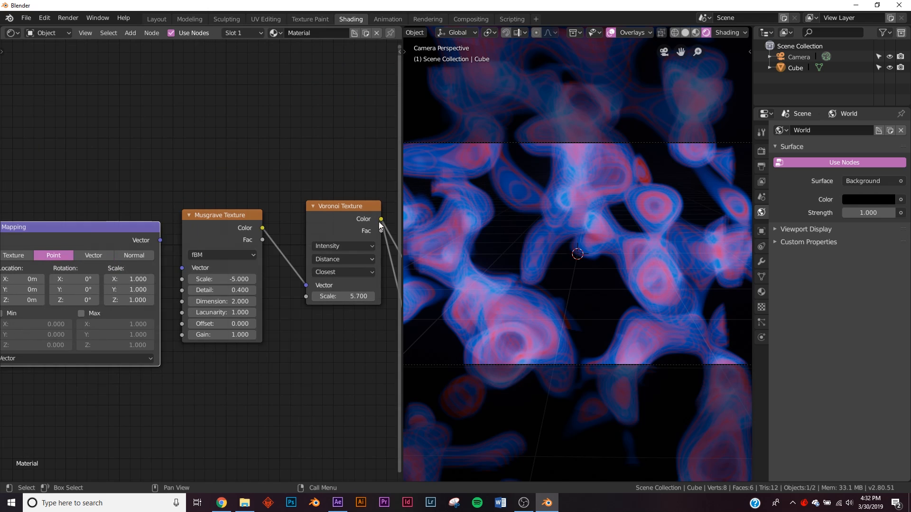
pyautogui.moveTo(103, 254); pyautogui.dragTo(298, 224, button='middle')
pyautogui.hotkey('shift', 'a')
pyautogui.click(126, 205)
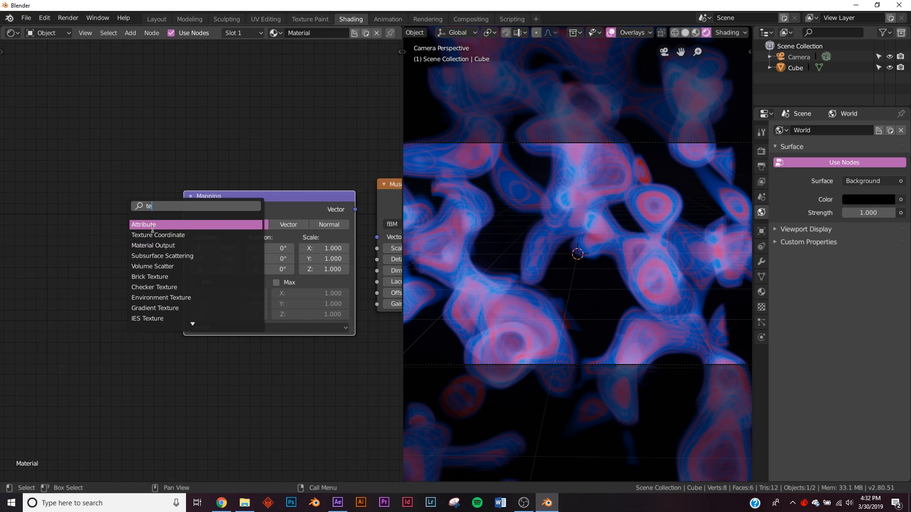
pyautogui.click(153, 234)
pyautogui.click(127, 257)
# - Connect the Texture Coordinate's Generated output to the Mapping node's Vector input, and the Mapping output to the Musgrave Texture's Vector input
pyautogui.moveTo(120, 244); pyautogui.dragTo(184, 329)
pyautogui.moveTo(306, 217); pyautogui.dragTo(250, 224, button='middle')
pyautogui.scroll(-1, 250, 224)
pyautogui.moveTo(288, 220); pyautogui.dragTo(309, 245)
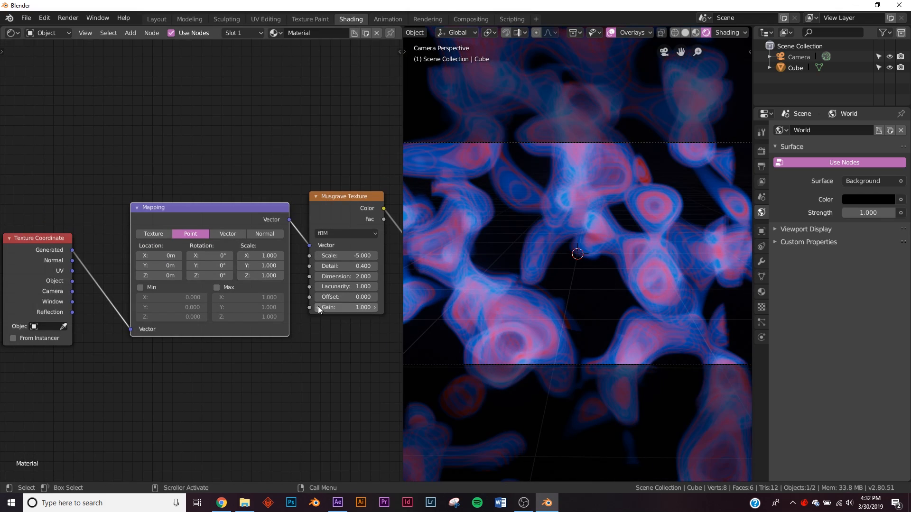
# - Set the volumetric Tile Size to 8px in the render settings
pyautogui.scroll(1, 536, 294)
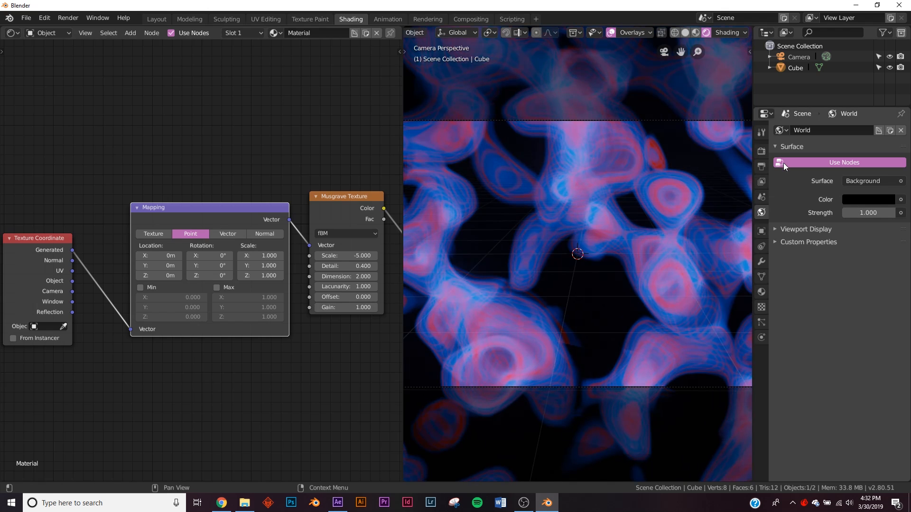
pyautogui.click(761, 151)
pyautogui.click(857, 319)
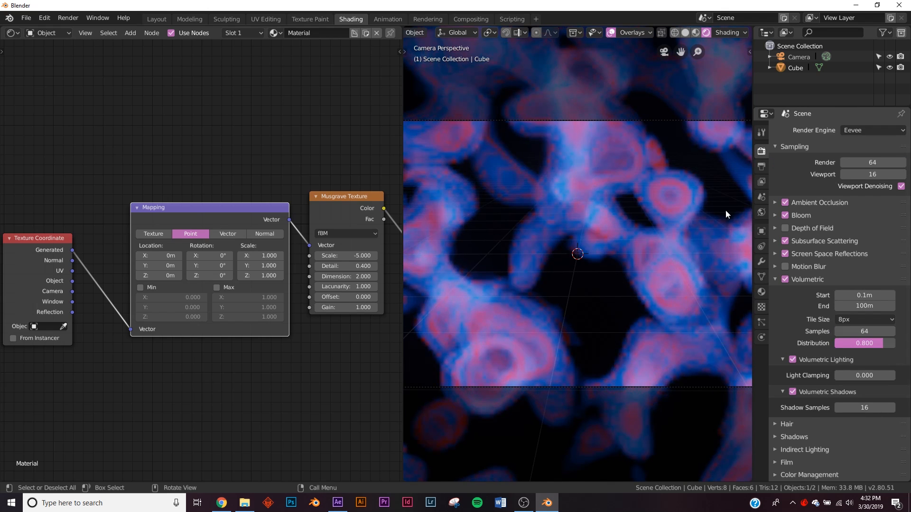
# - Set the Mapping node's rotation to 124° on X and 0° on Y
pyautogui.scroll(2, 204, 261)
pyautogui.moveTo(213, 254); pyautogui.dragTo(303, 254)
pyautogui.moveTo(229, 268); pyautogui.dragTo(140, 268)
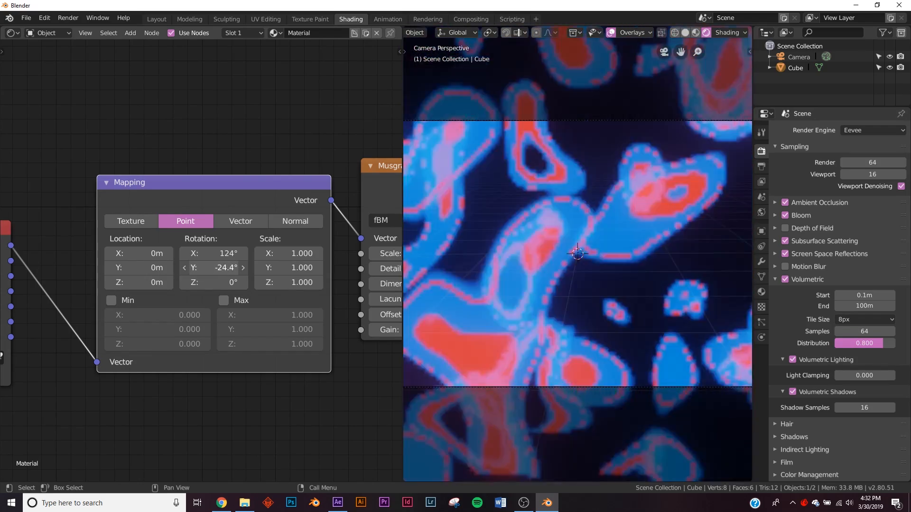
pyautogui.click(214, 268)
pyautogui.write('0')
pyautogui.press('Return')
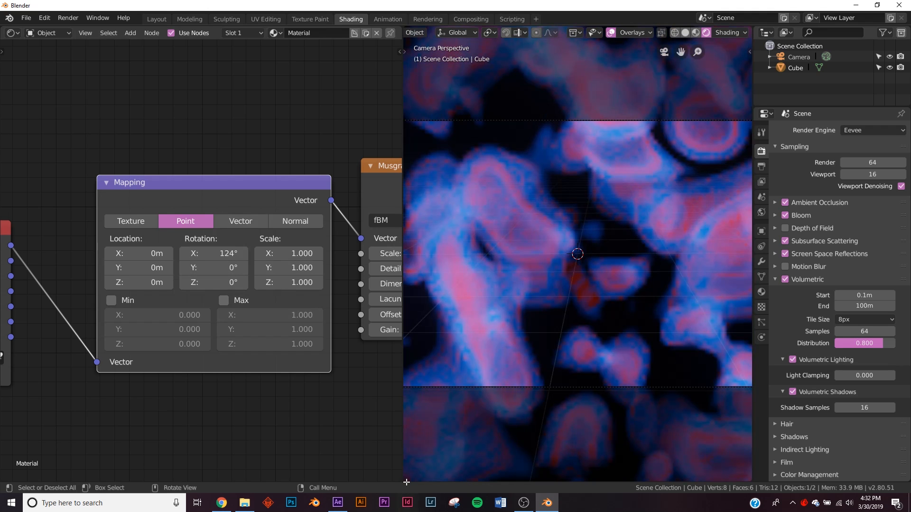
# - Split a narrow area off the bottom of the 3D viewport and make it a Timeline editor
pyautogui.moveTo(406, 468); pyautogui.dragTo(408, 442)
pyautogui.click(413, 449)
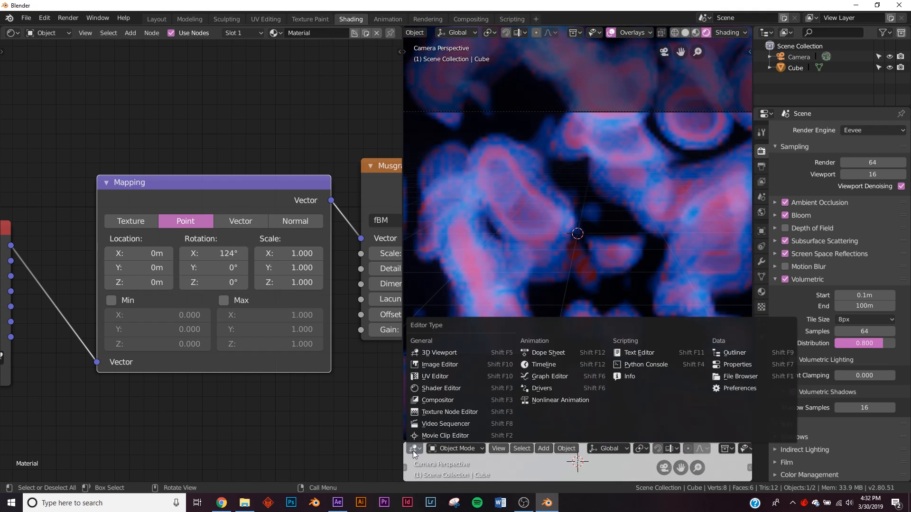
pyautogui.click(544, 364)
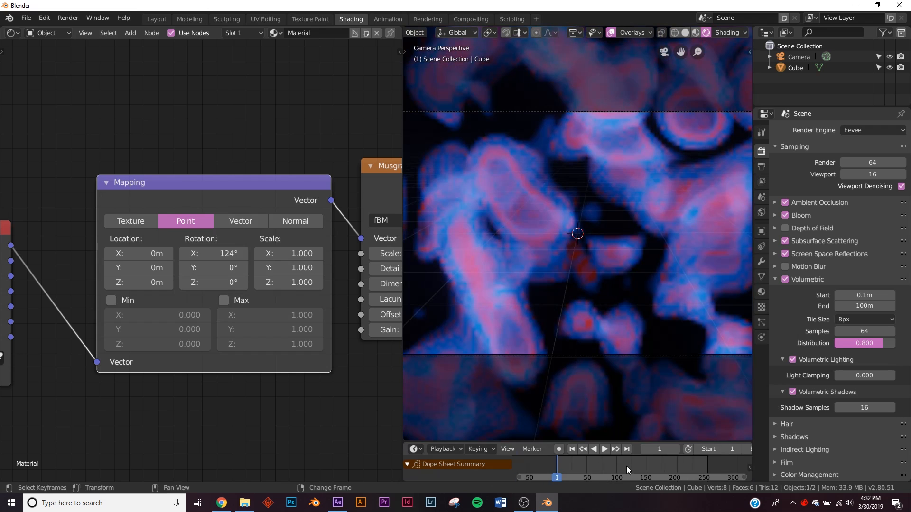
# - Insert keyframes for the Mapping node's rotation at frame 1
pyautogui.scroll(-3, 736, 449)
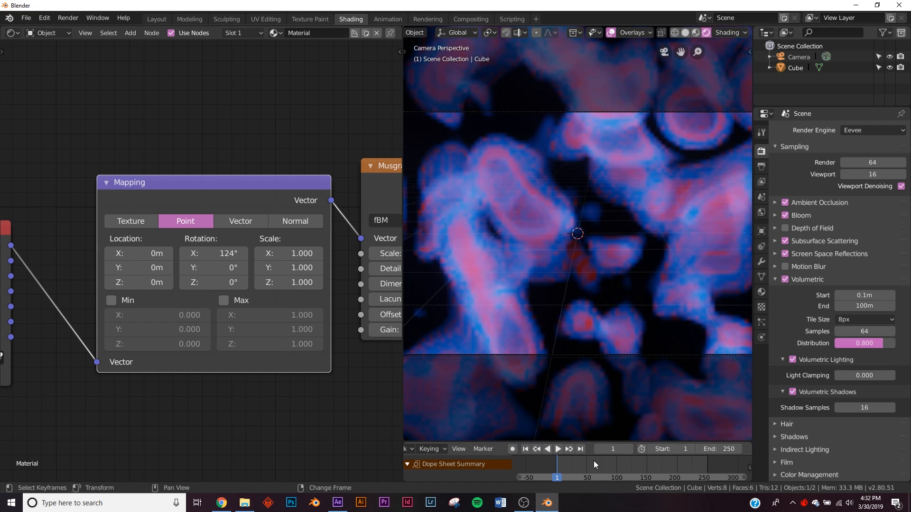
pyautogui.rightClick(209, 272)
pyautogui.click(204, 268)
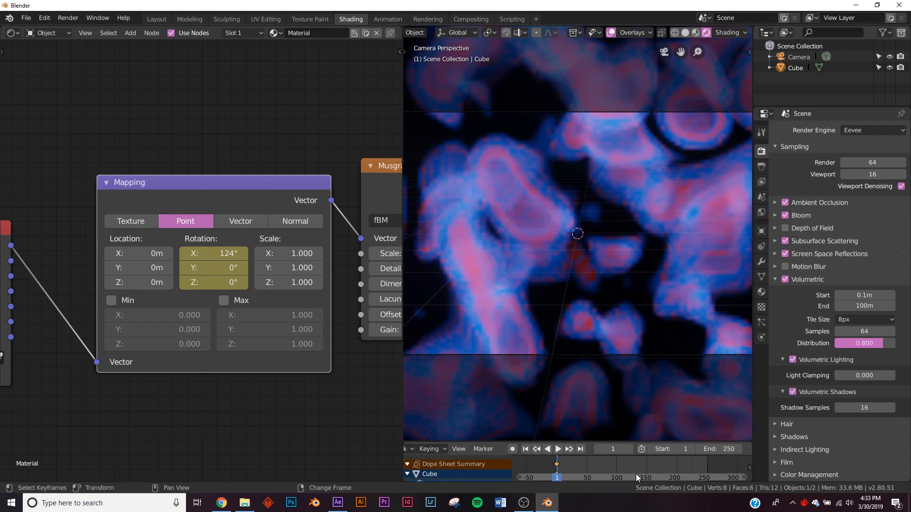
# - Go to frame 251, set the Mapping node's Y rotation to 360° and keyframe the rotation there
pyautogui.click(582, 449)
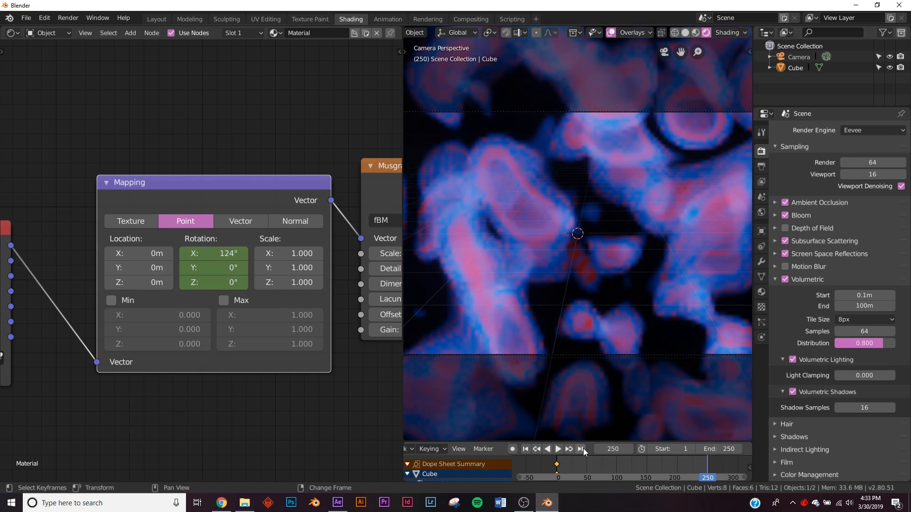
pyautogui.press('Right')
pyautogui.press('Left')
pyautogui.press('Right')
pyautogui.click(214, 267)
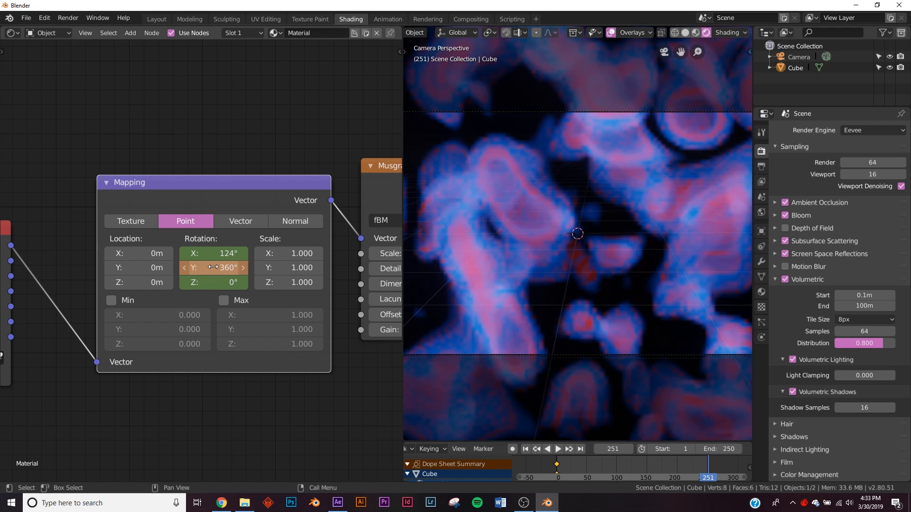
pyautogui.rightClick(213, 267)
pyautogui.click(213, 265)
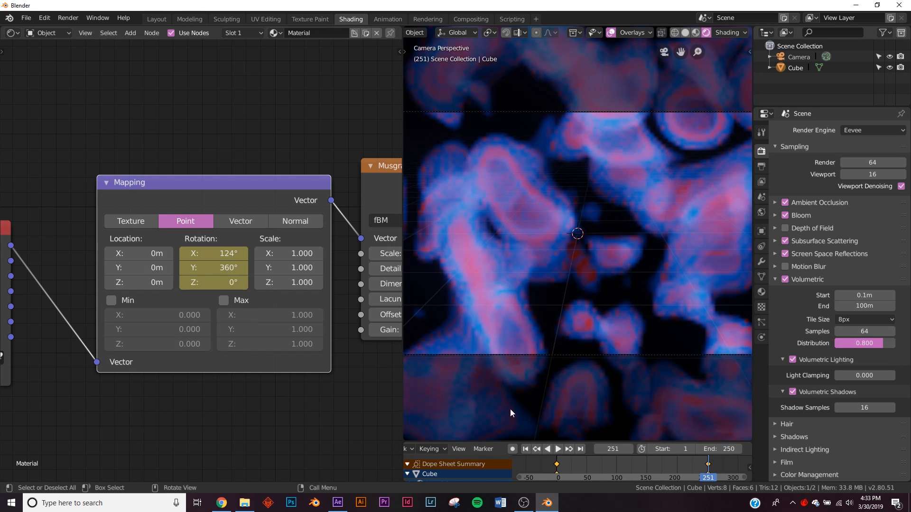
# - Play the animation from the first frame to preview the rotating texture, and stop it partway
pyautogui.click(525, 449)
pyautogui.click(559, 449)
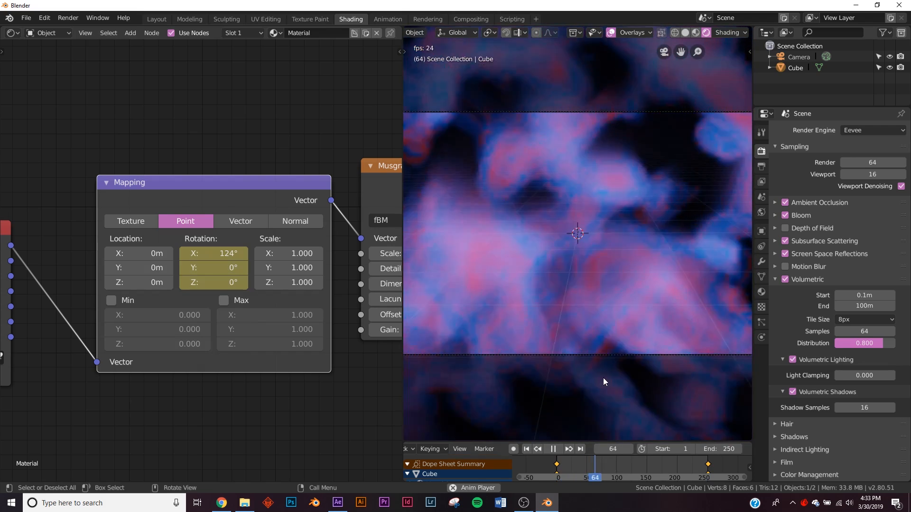
pyautogui.click(553, 448)
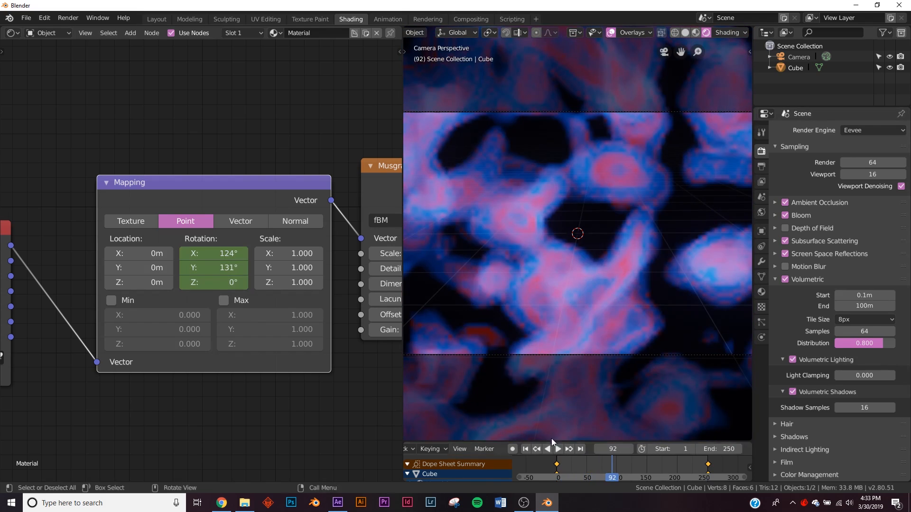
# - Try the volumetric Tile Size at 2px and return it to 8px
pyautogui.click(855, 321)
pyautogui.click(859, 332)
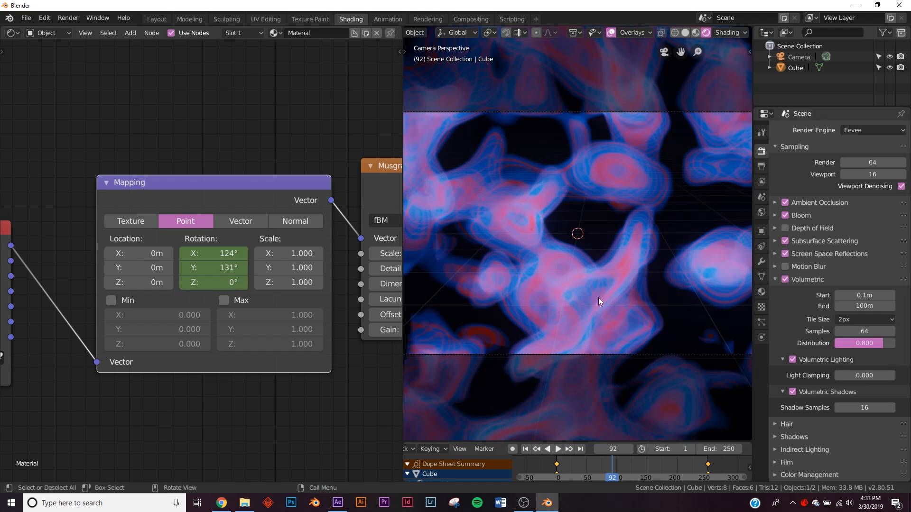
pyautogui.click(876, 320)
pyautogui.click(852, 356)
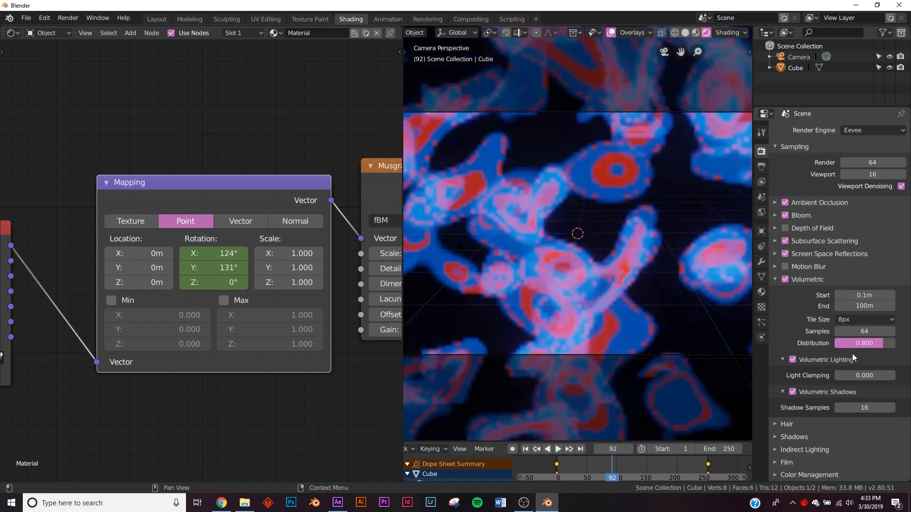
# - Replay the rotation animation with the 8px volumetric tile size
pyautogui.click(558, 450)
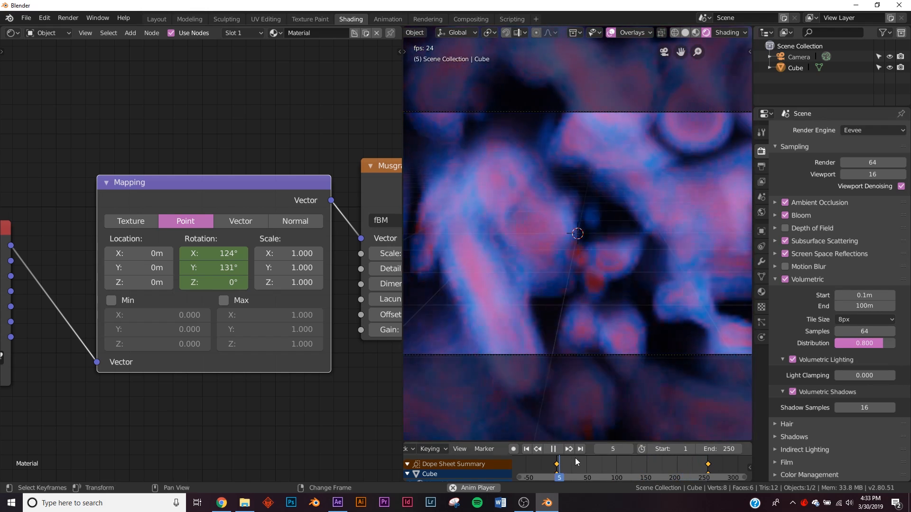
# - Stop the playback, return to the first frame and set the volumetric Tile Size to 2px
pyautogui.click(554, 450)
pyautogui.click(526, 449)
pyautogui.moveTo(223, 304); pyautogui.dragTo(111, 307, button='middle')
pyautogui.click(850, 324)
pyautogui.click(855, 332)
# - Spread the nodes apart, moving the blue-orange ColorRamp, Material Output and Principled Volume to make room before the volume shader
pyautogui.moveTo(325, 249); pyautogui.dragTo(40, 271, button='middle')
pyautogui.scroll(-5, 41, 271)
pyautogui.moveTo(102, 241); pyautogui.dragTo(6, 247, button='middle')
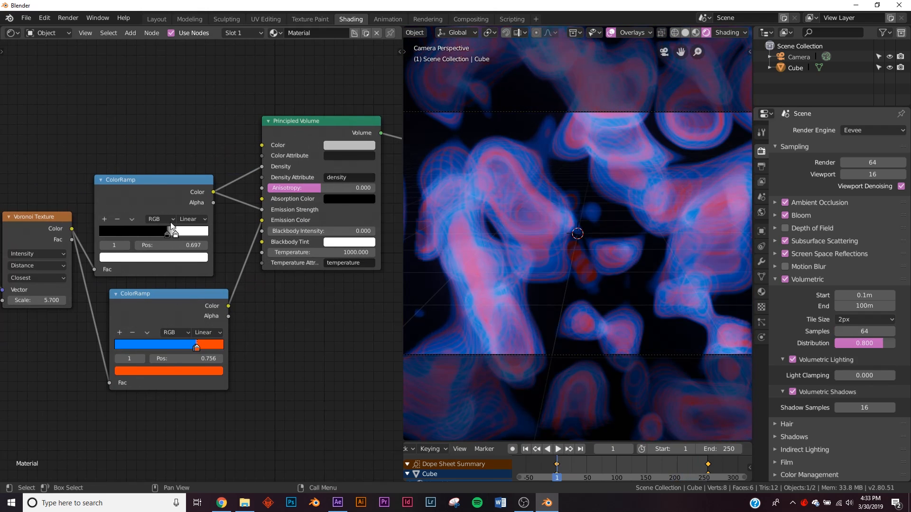
pyautogui.moveTo(183, 296); pyautogui.dragTo(156, 304)
pyautogui.moveTo(302, 216); pyautogui.dragTo(127, 264, button='middle')
pyautogui.moveTo(274, 158); pyautogui.dragTo(371, 153)
pyautogui.moveTo(142, 169); pyautogui.dragTo(288, 168)
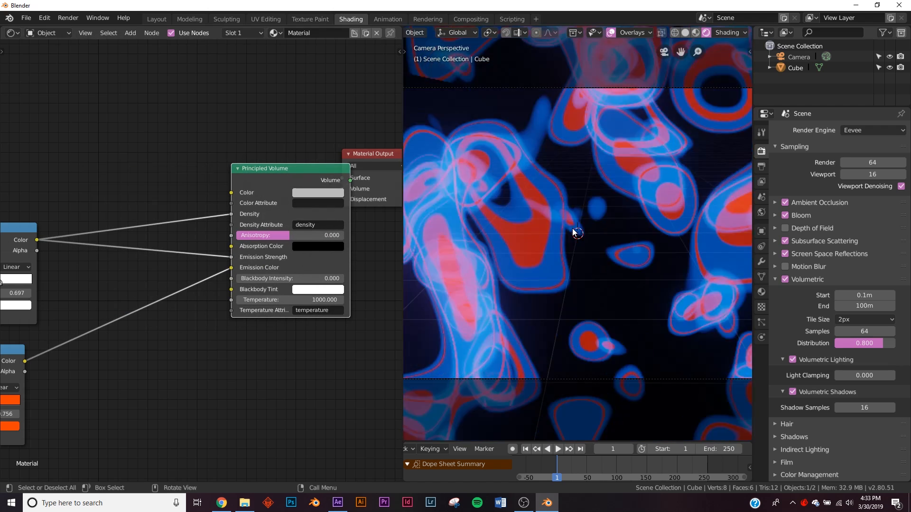
pyautogui.moveTo(188, 374); pyautogui.dragTo(303, 322, button='middle')
# - Add a Hue/Saturation node between the blue-orange ColorRamp and the Principled Volume's Emission Color
pyautogui.hotkey('shift', 'a')
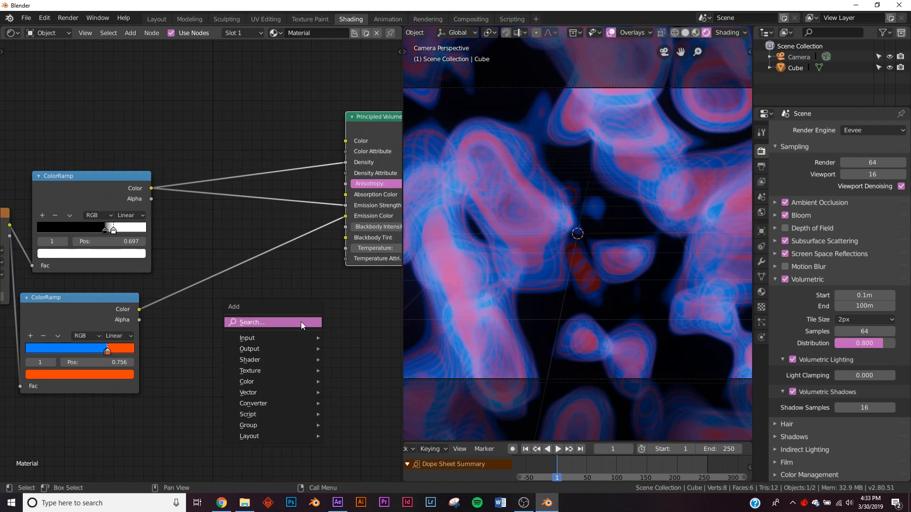
pyautogui.click(300, 322)
pyautogui.write('hu')
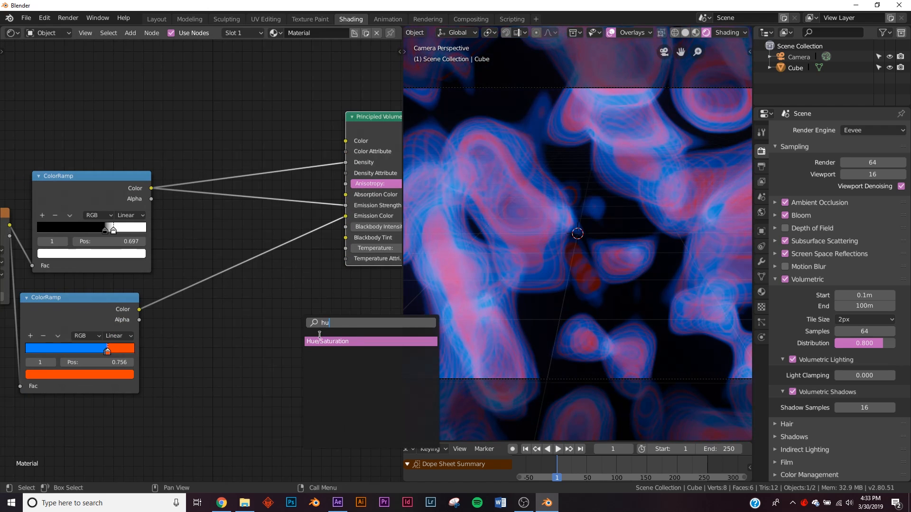
pyautogui.click(334, 341)
pyautogui.click(240, 280)
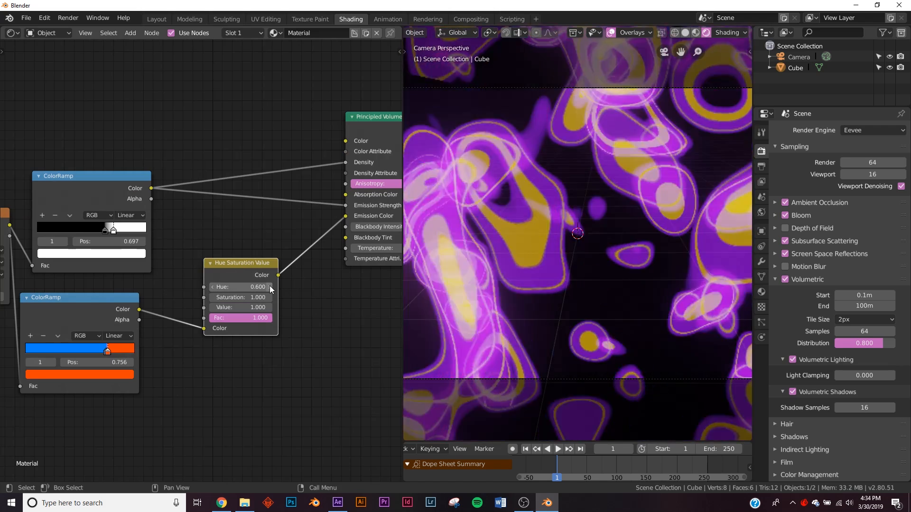
# - Try different Hue values on the Hue Saturation Value node and set it to 0.900
pyautogui.click(270, 287)
pyautogui.click(269, 287)
pyautogui.click(270, 287)
pyautogui.click(270, 287)
pyautogui.click(213, 287)
pyautogui.click(211, 287)
pyautogui.click(272, 286)
# - Switch to the Layout workspace and set the camera viewport to solid shading
pyautogui.scroll(-2, 563, 246)
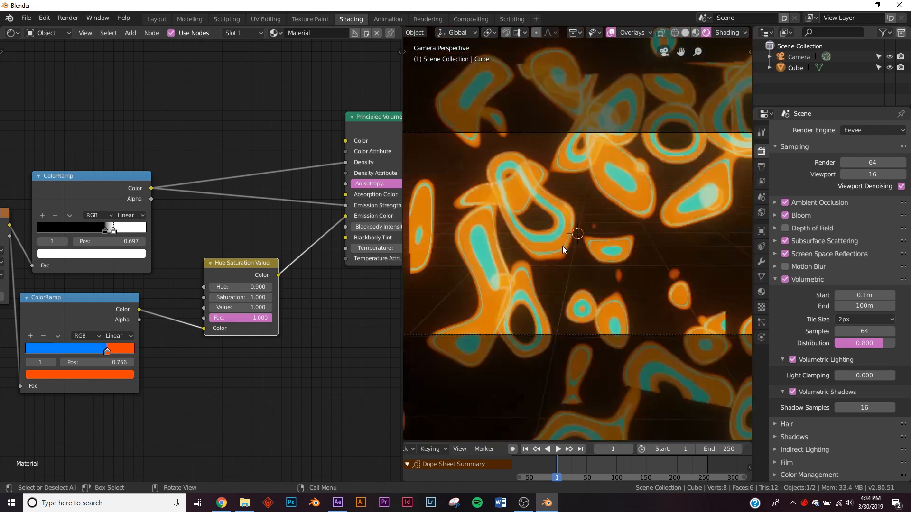
pyautogui.scroll(-1, 562, 246)
pyautogui.press('KP_0')
pyautogui.press('KP_0')
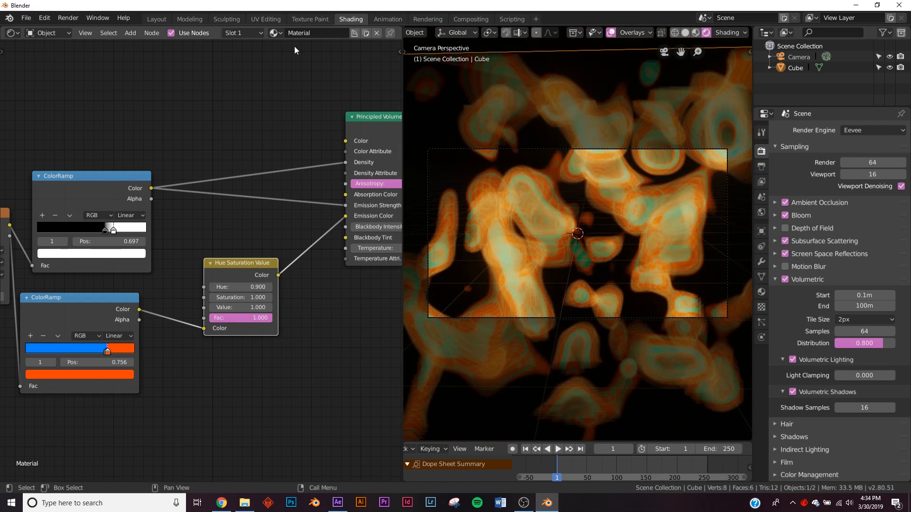
pyautogui.click(147, 19)
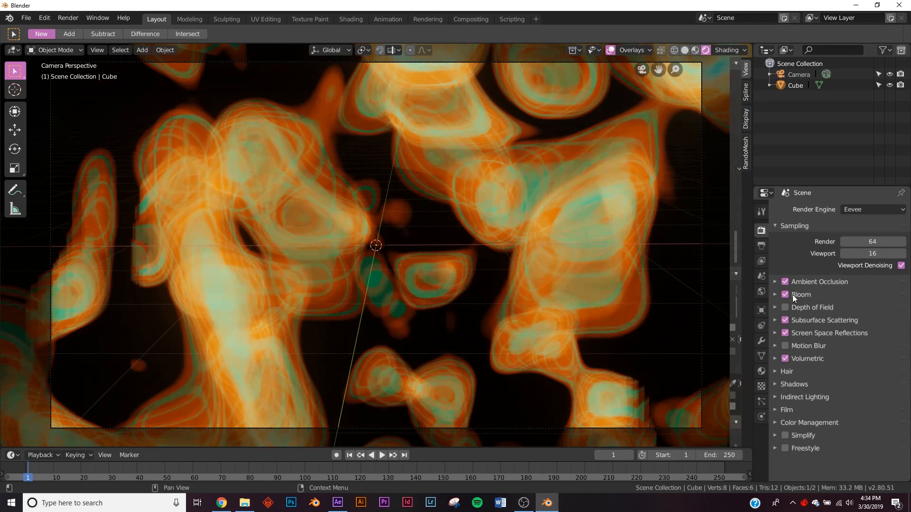
pyautogui.press('z')
pyautogui.click(496, 232)
# - Set the render output's file format to FFmpeg video
pyautogui.click(761, 246)
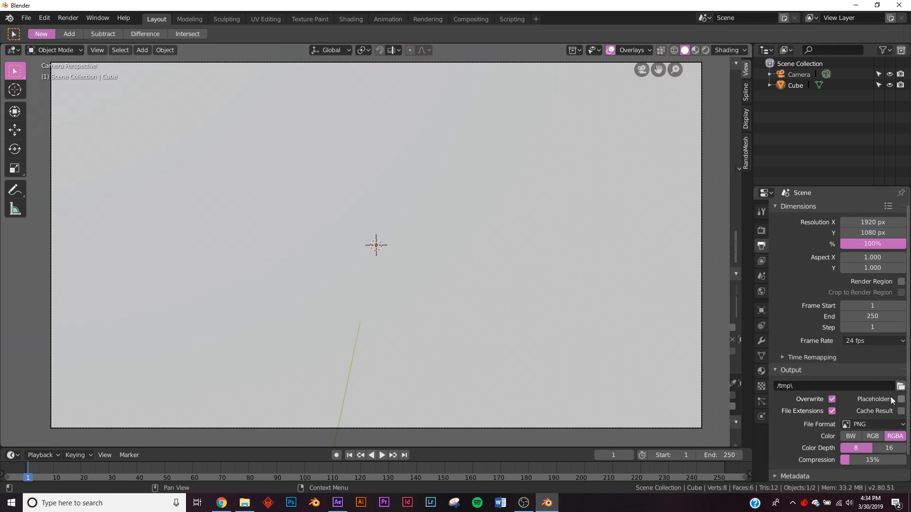
pyautogui.scroll(-1, 878, 390)
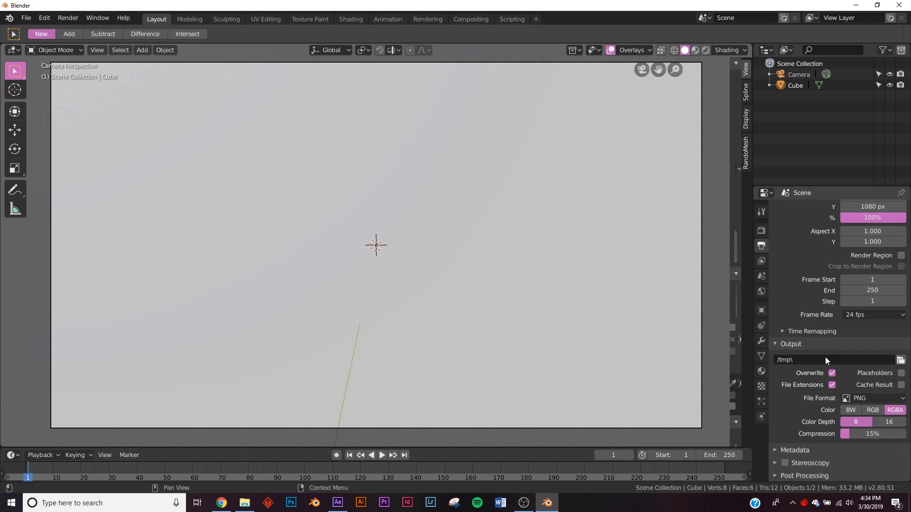
pyautogui.click(875, 398)
pyautogui.click(869, 338)
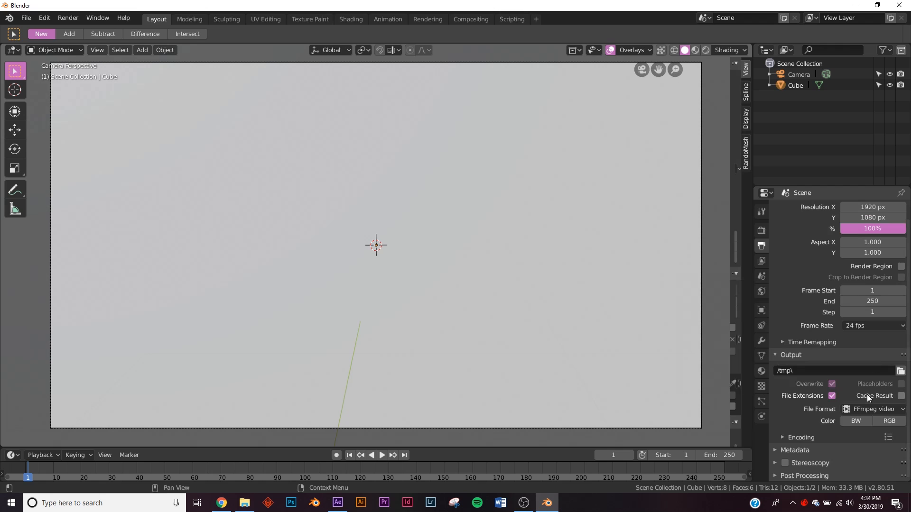
# - Set the video encoding container to MPEG-4 and the output quality to Perceptually lossless
pyautogui.click(802, 439)
pyautogui.scroll(-4, 811, 427)
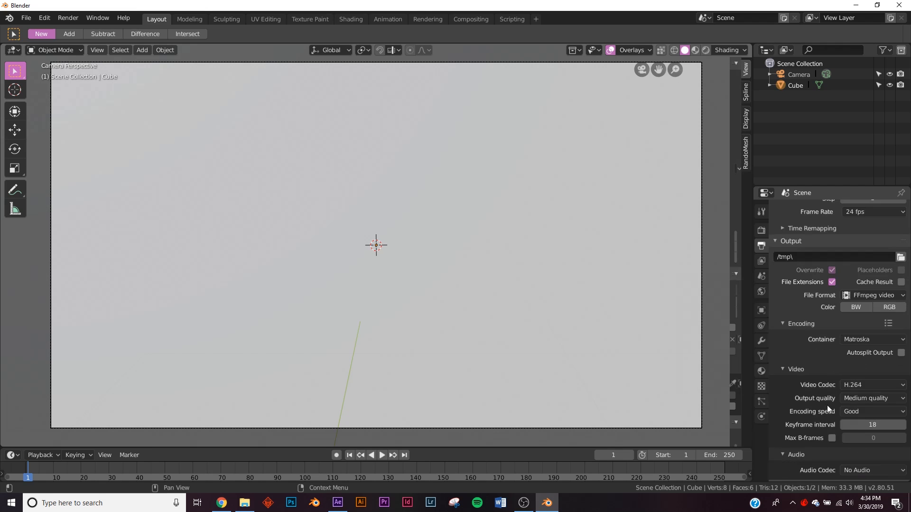
pyautogui.click(859, 339)
pyautogui.click(870, 373)
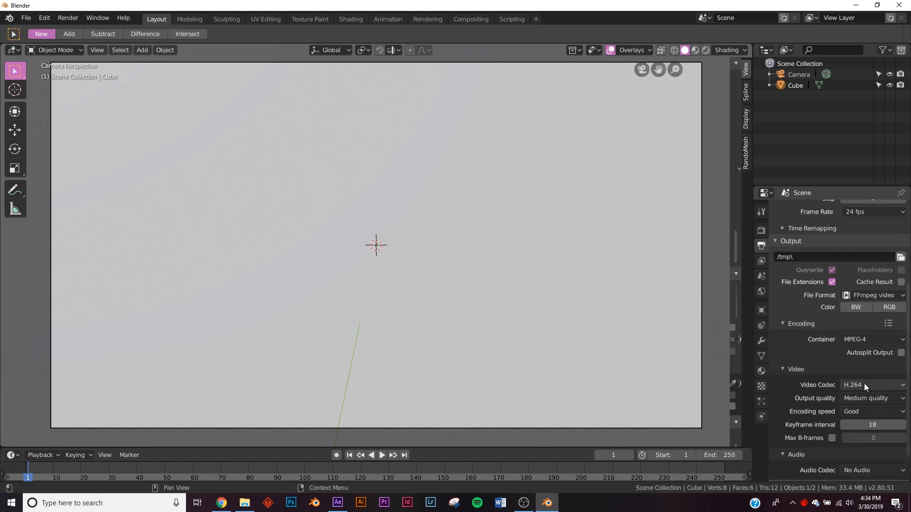
pyautogui.click(854, 412)
pyautogui.click(853, 397)
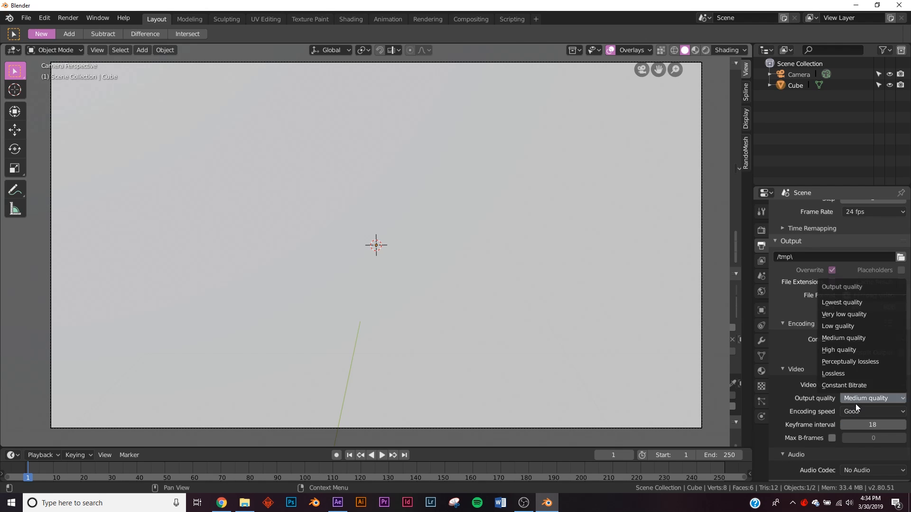
pyautogui.click(854, 358)
# - Return to the scene's render settings and bring up the render commands
pyautogui.scroll(3, 839, 394)
pyautogui.scroll(2, 839, 394)
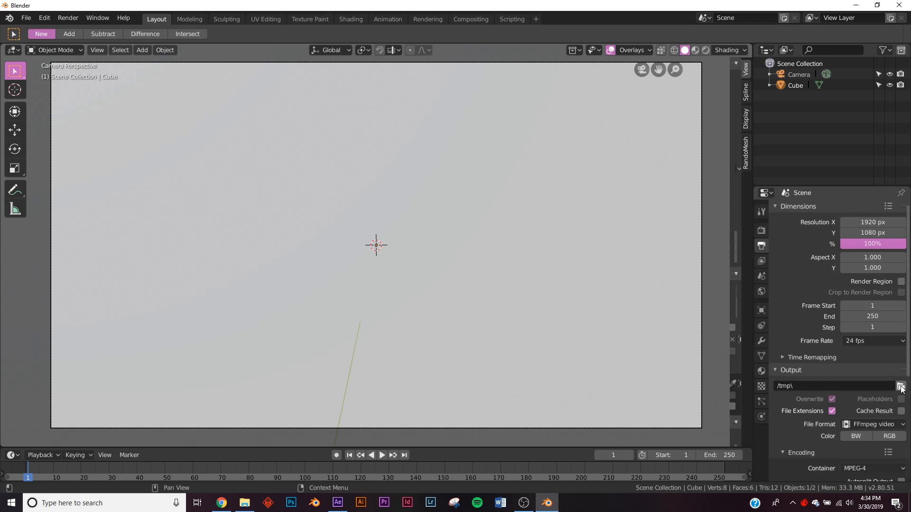
pyautogui.click(761, 230)
pyautogui.click(68, 18)
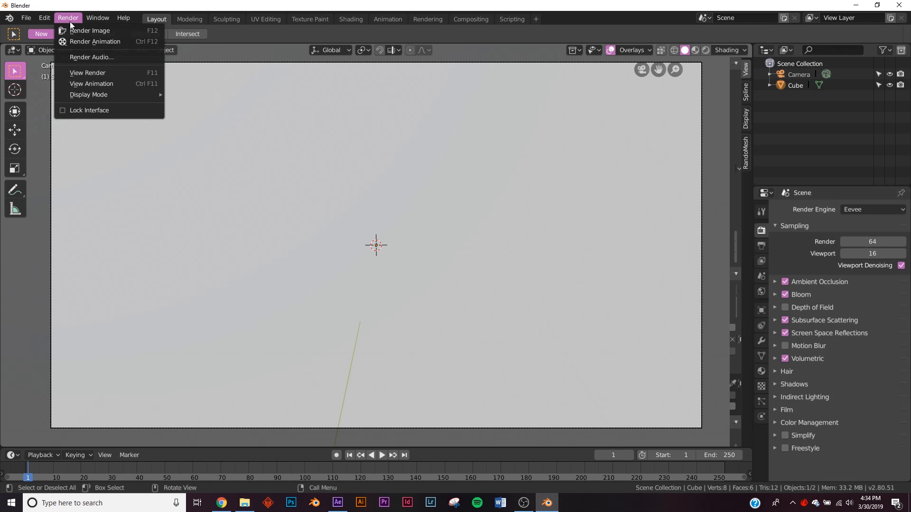